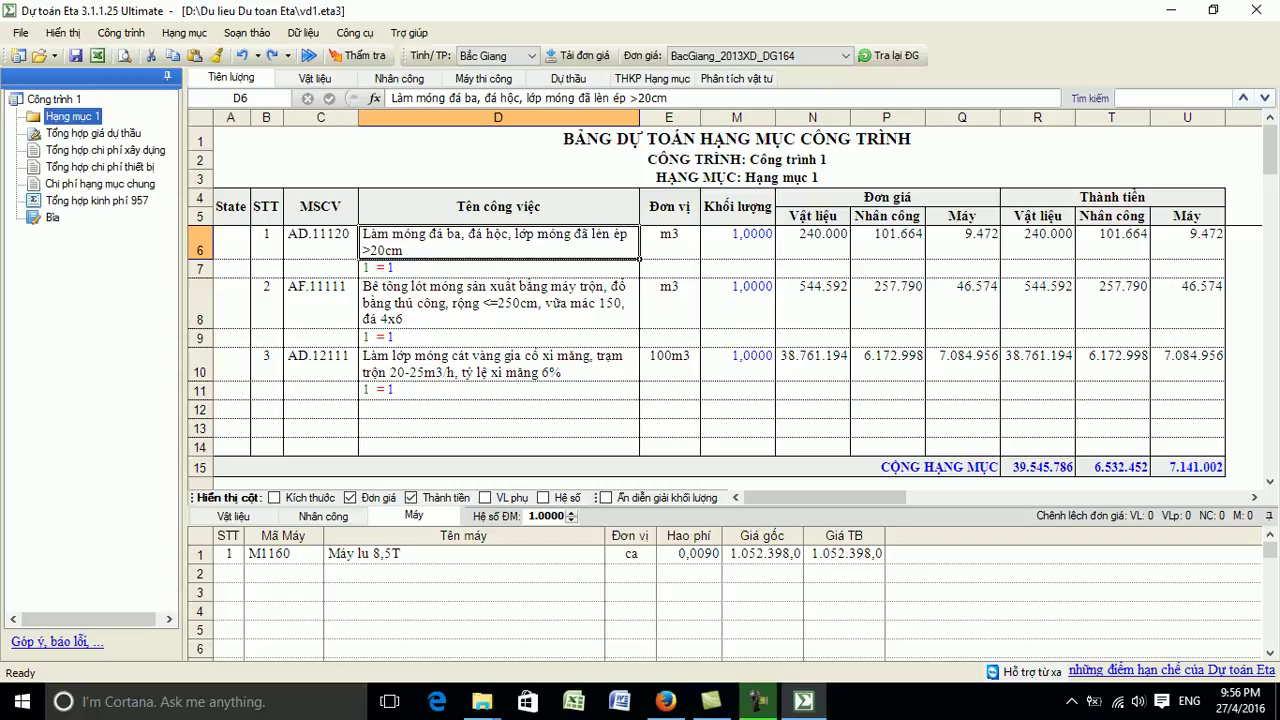
# Format the entire row of work item AF.11111 as bold, underlined and italic.
pyautogui.click(200, 309)
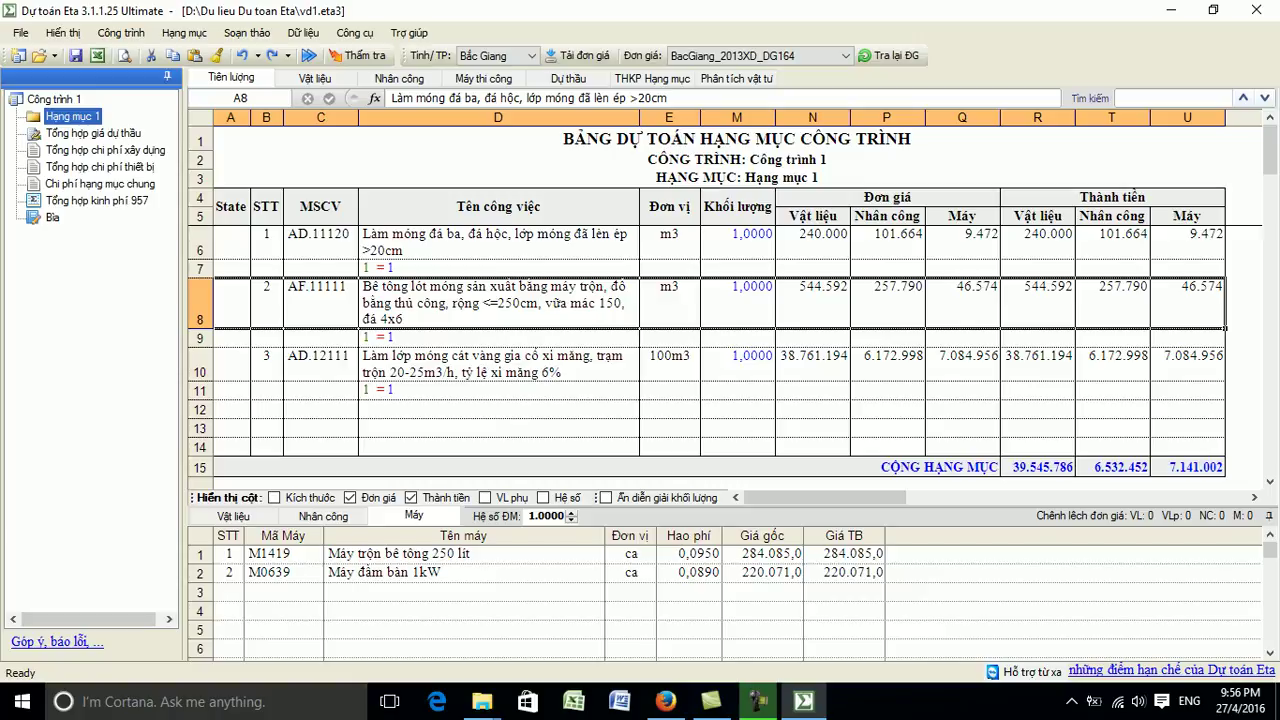
pyautogui.click(320, 304)
pyautogui.click(200, 309)
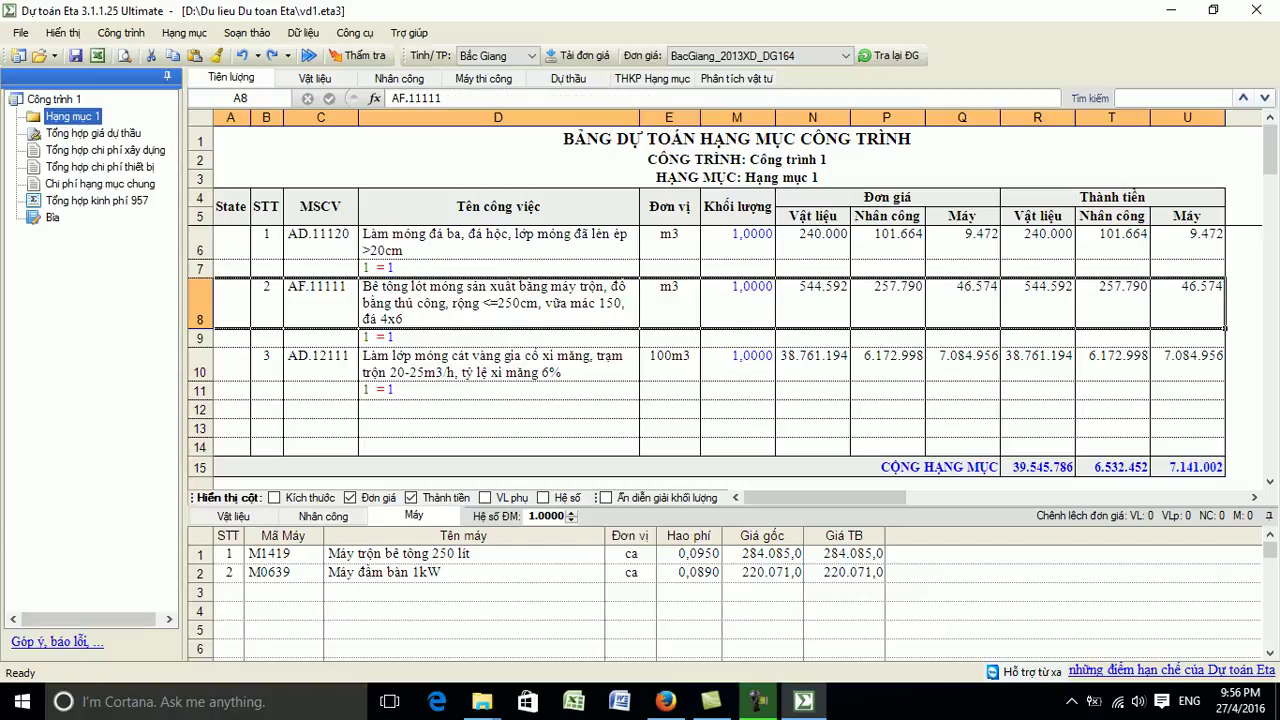
pyautogui.hotkey('ctrl', 'b')
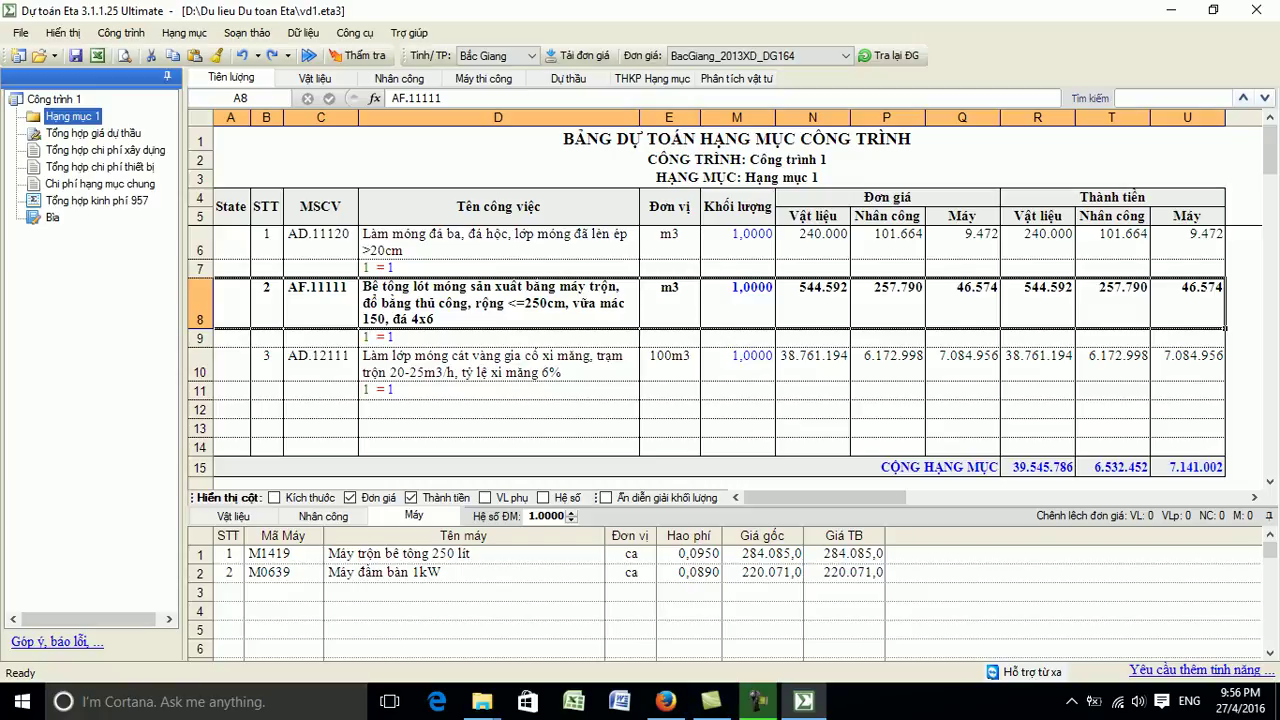
pyautogui.hotkey('ctrl', 'u')
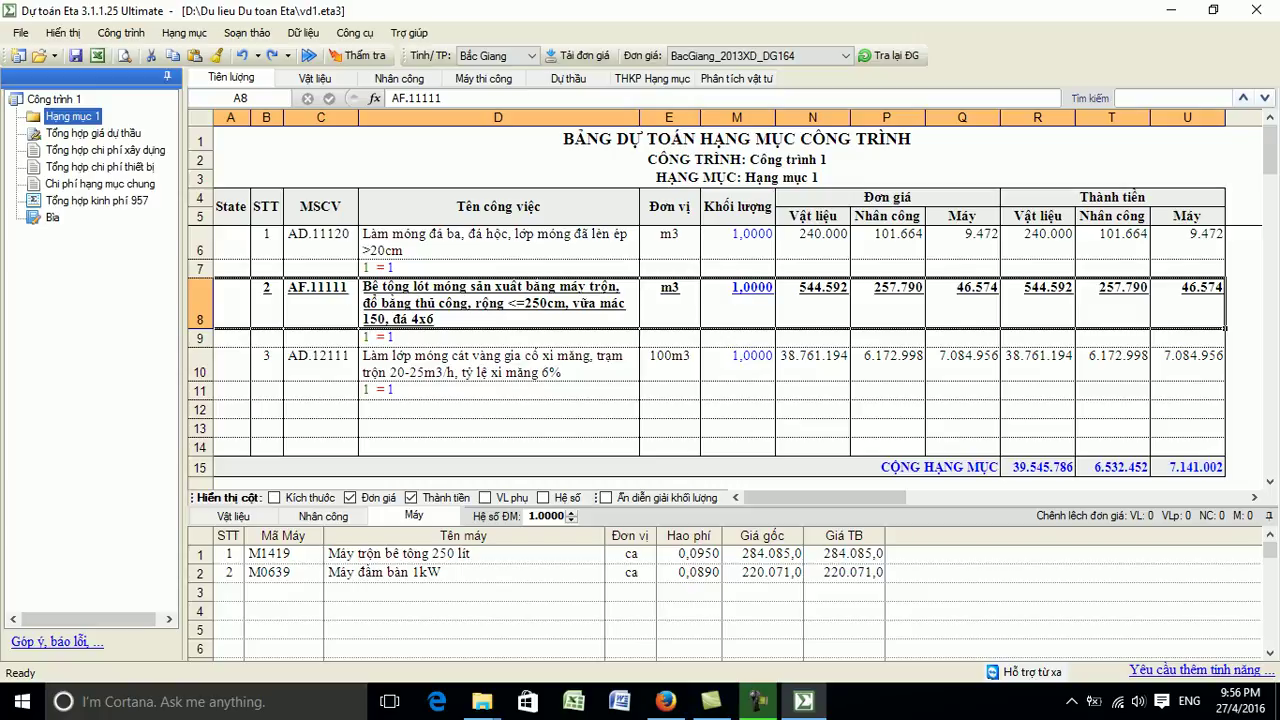
pyautogui.hotkey('ctrl', 'i')
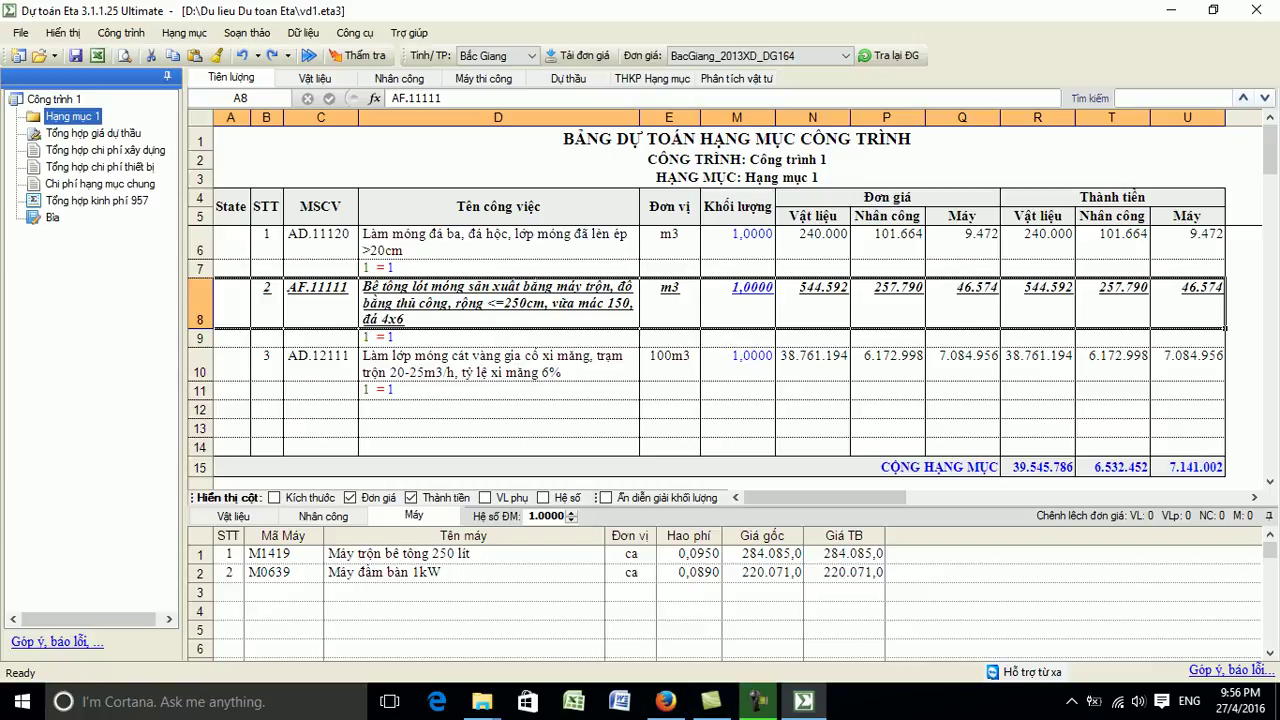
# Examine the row insertion, row deletion and content clearing commands available for work item AD.11120.
pyautogui.click(498, 243)
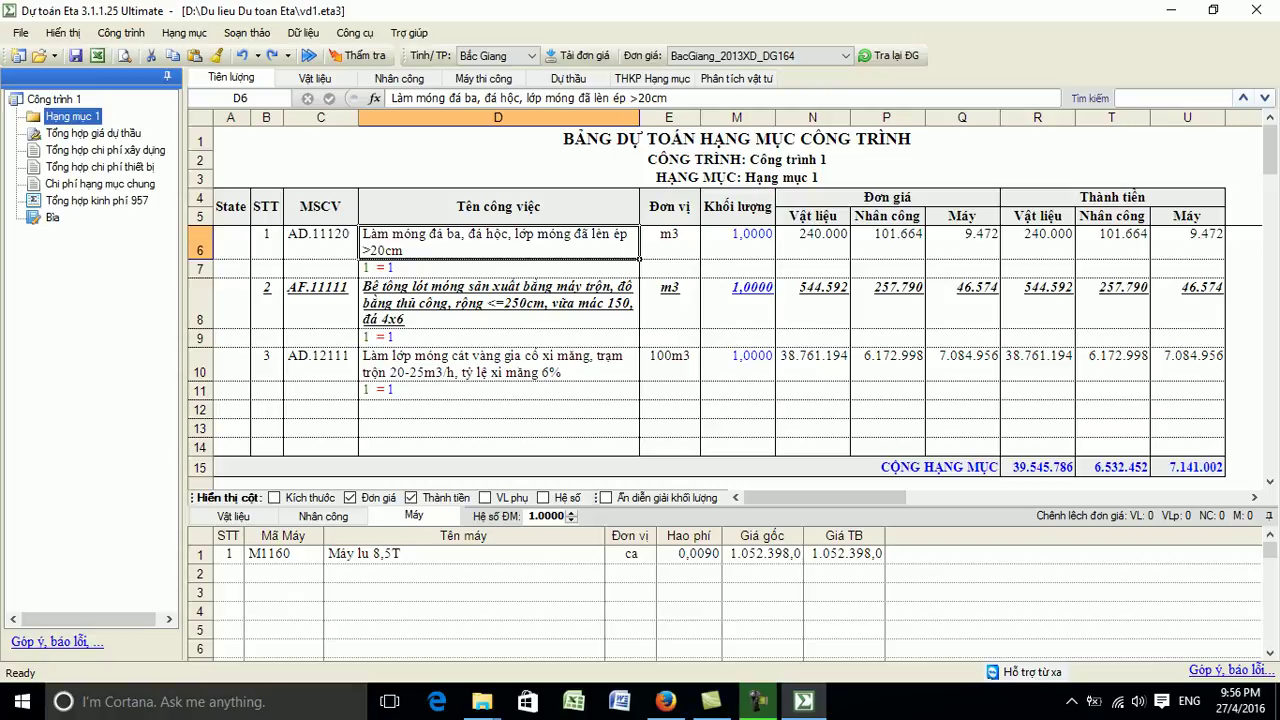
pyautogui.rightClick(459, 245)
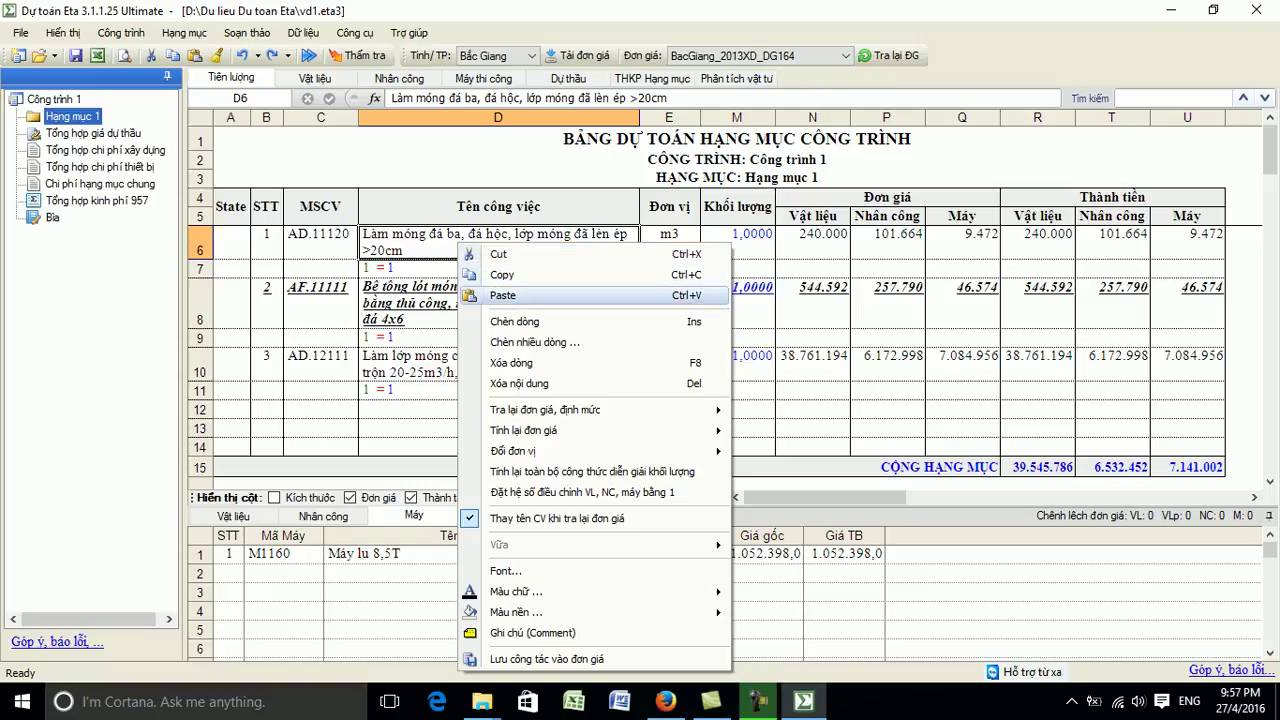
pyautogui.press('Down')
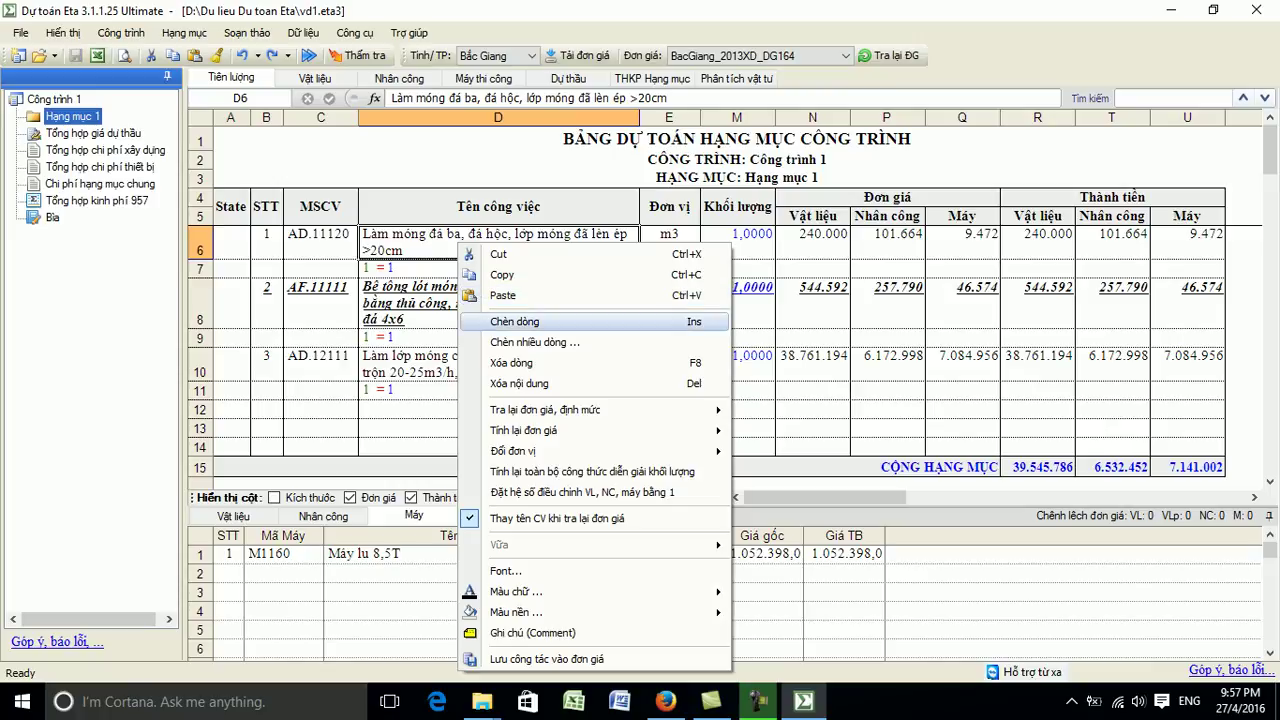
pyautogui.press('Down')
pyautogui.press('Down')
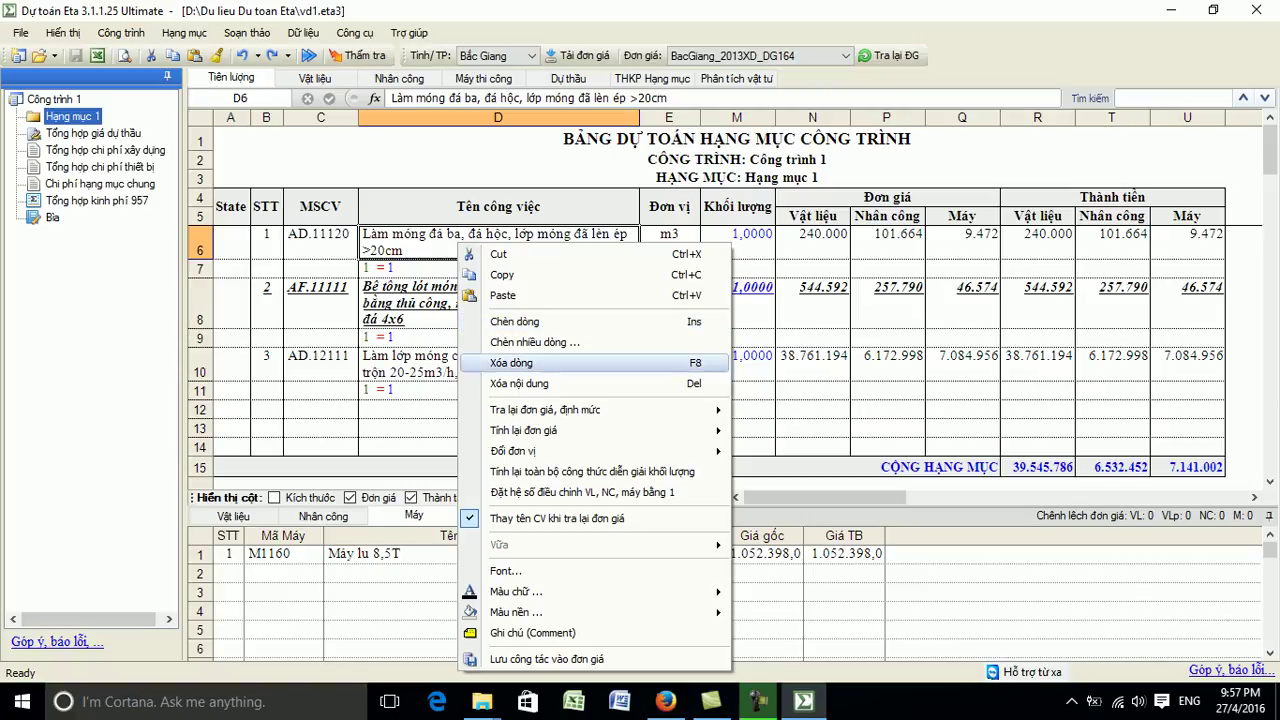
pyautogui.press('Down')
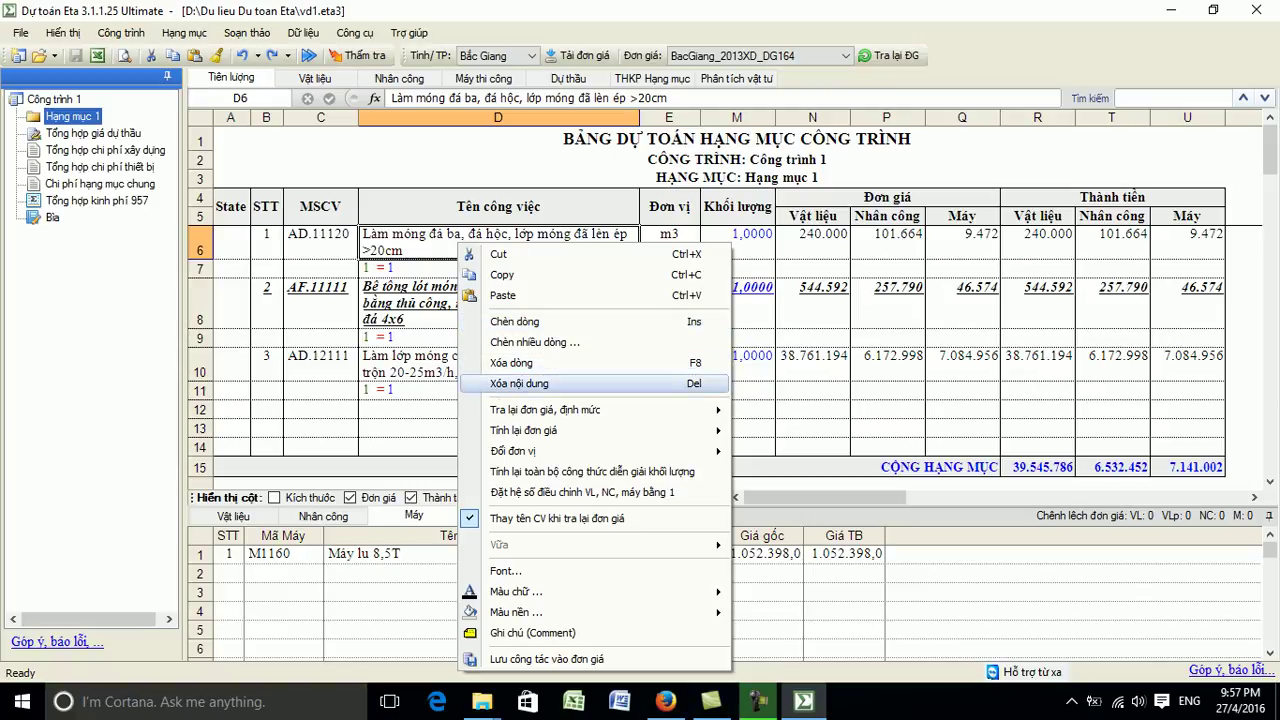
pyautogui.press('Down')
pyautogui.press('Down')
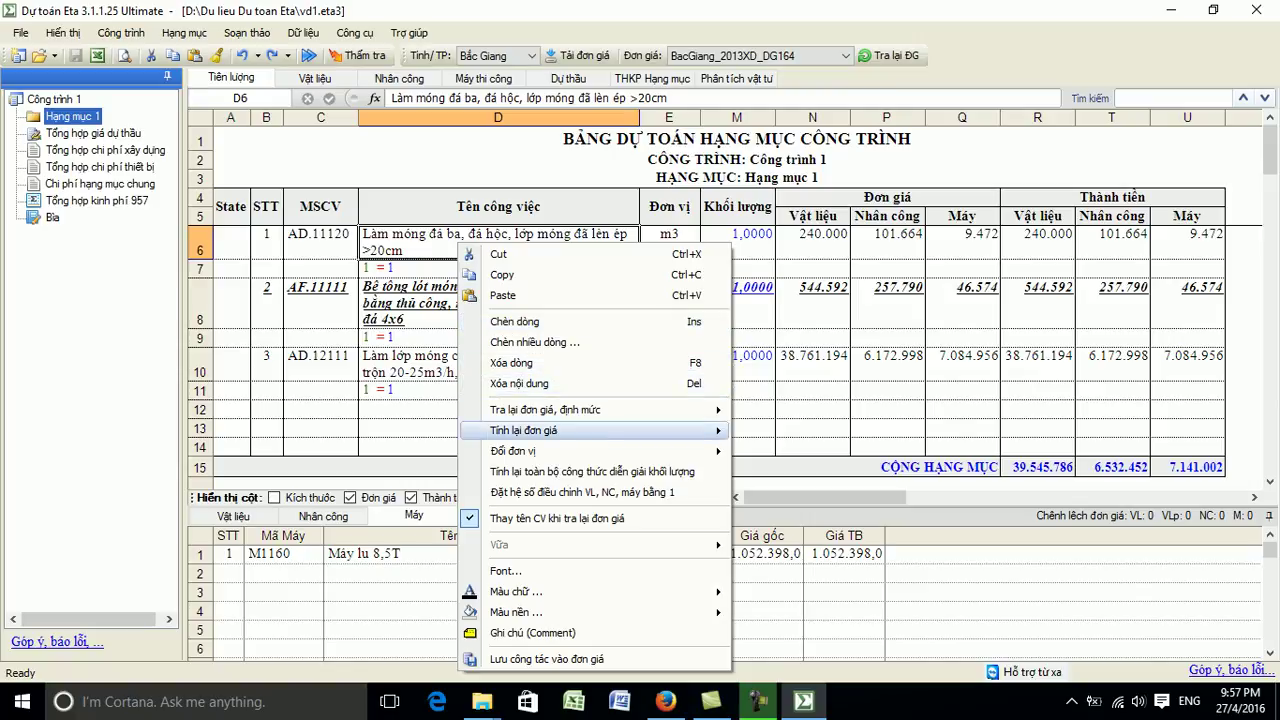
# Examine the options for looking up unit prices and norms again for the current work item or all items.
pyautogui.press('Up')
pyautogui.press('Right')
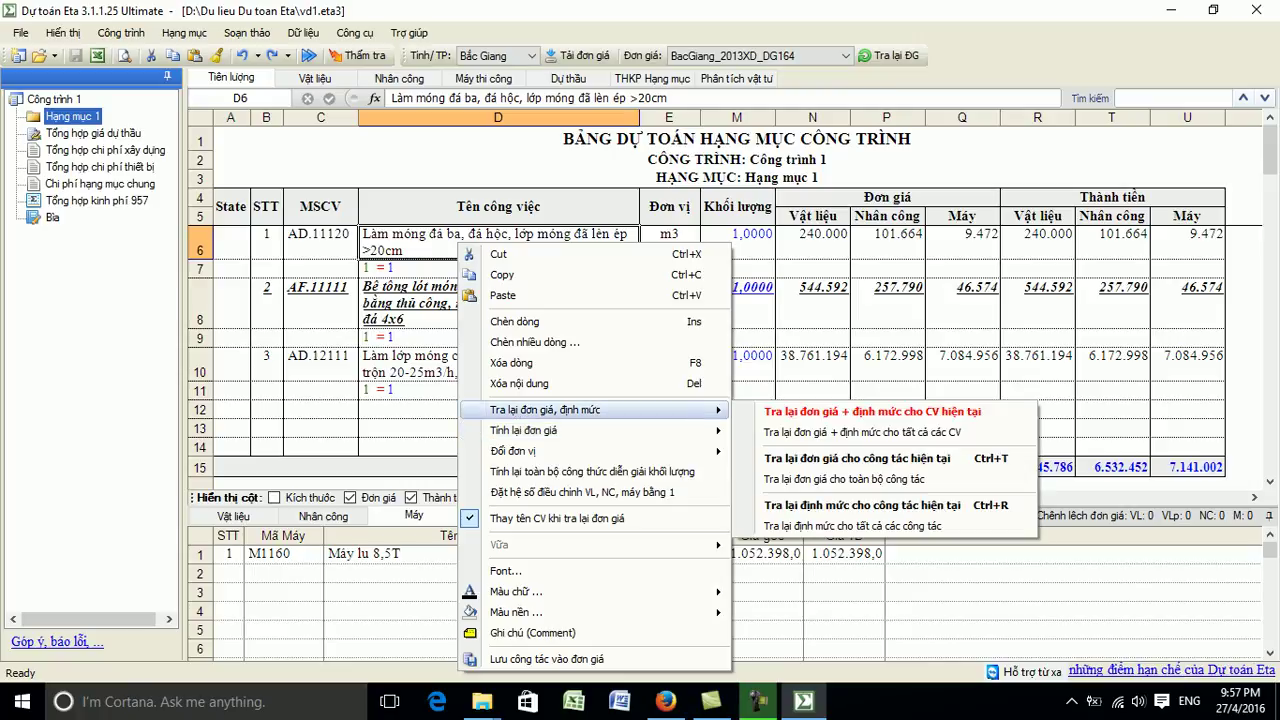
pyautogui.press('Down')
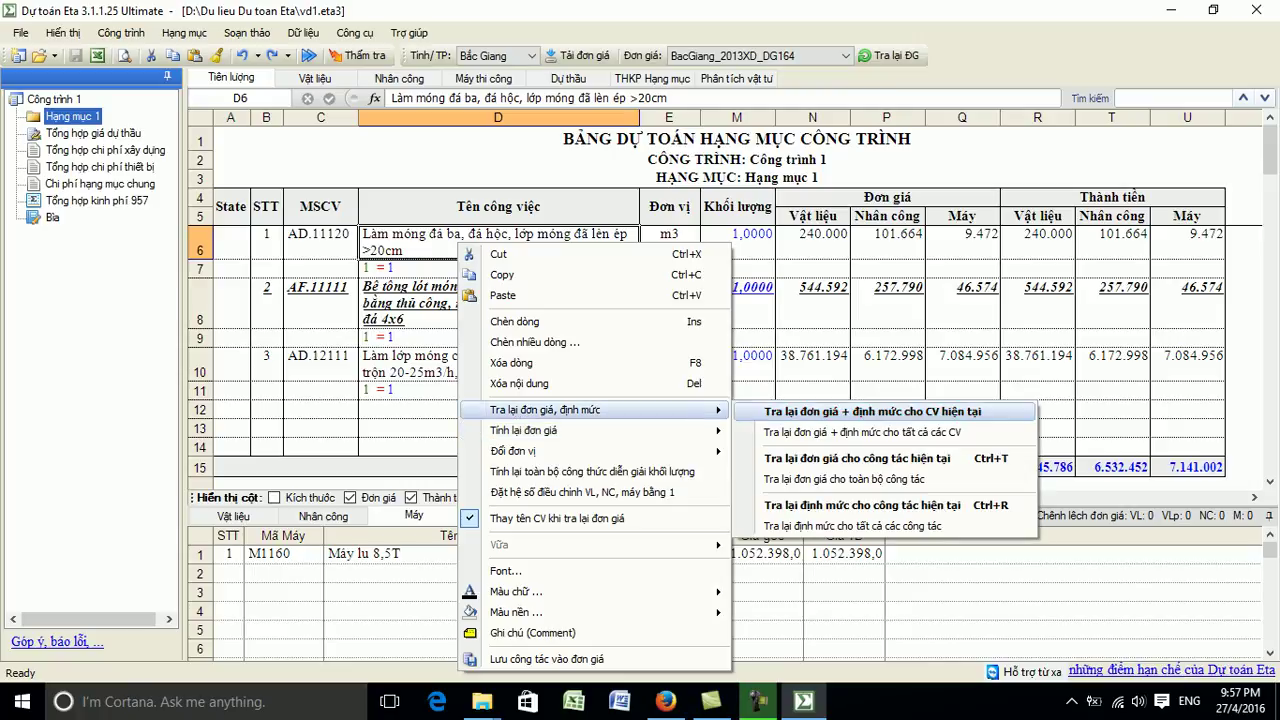
pyautogui.press('Down')
pyautogui.press('Up')
pyautogui.press('Down')
pyautogui.press('Down')
pyautogui.press('Down')
pyautogui.press('Up')
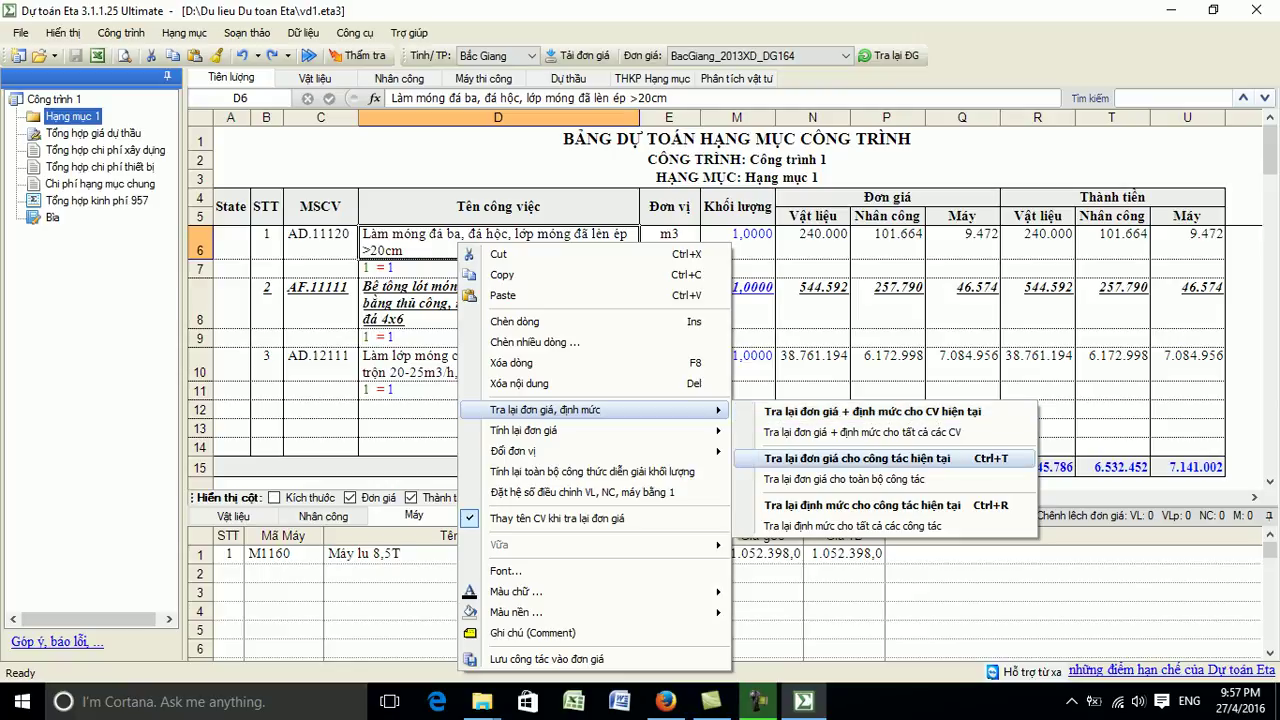
pyautogui.press('Down')
pyautogui.press('Down')
pyautogui.press('Down')
pyautogui.press('Up')
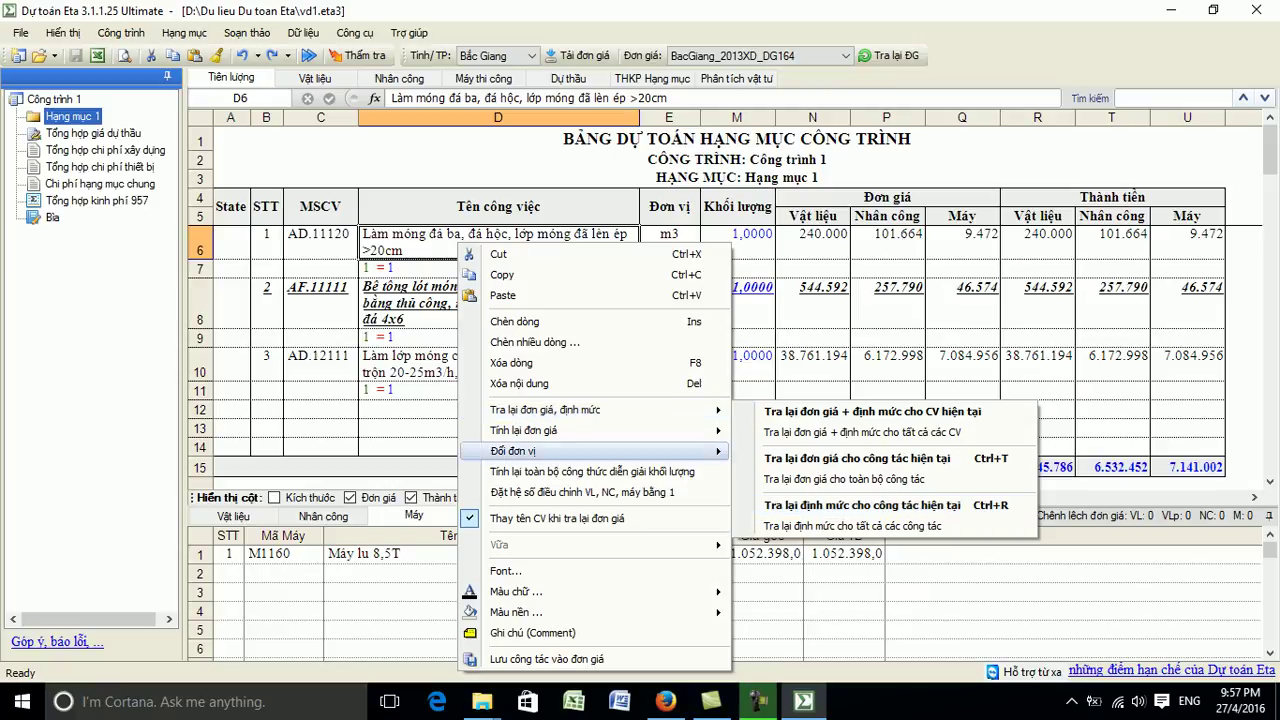
# Examine the options for recalculating the unit price of the current work item or all items.
pyautogui.moveTo(580, 430)
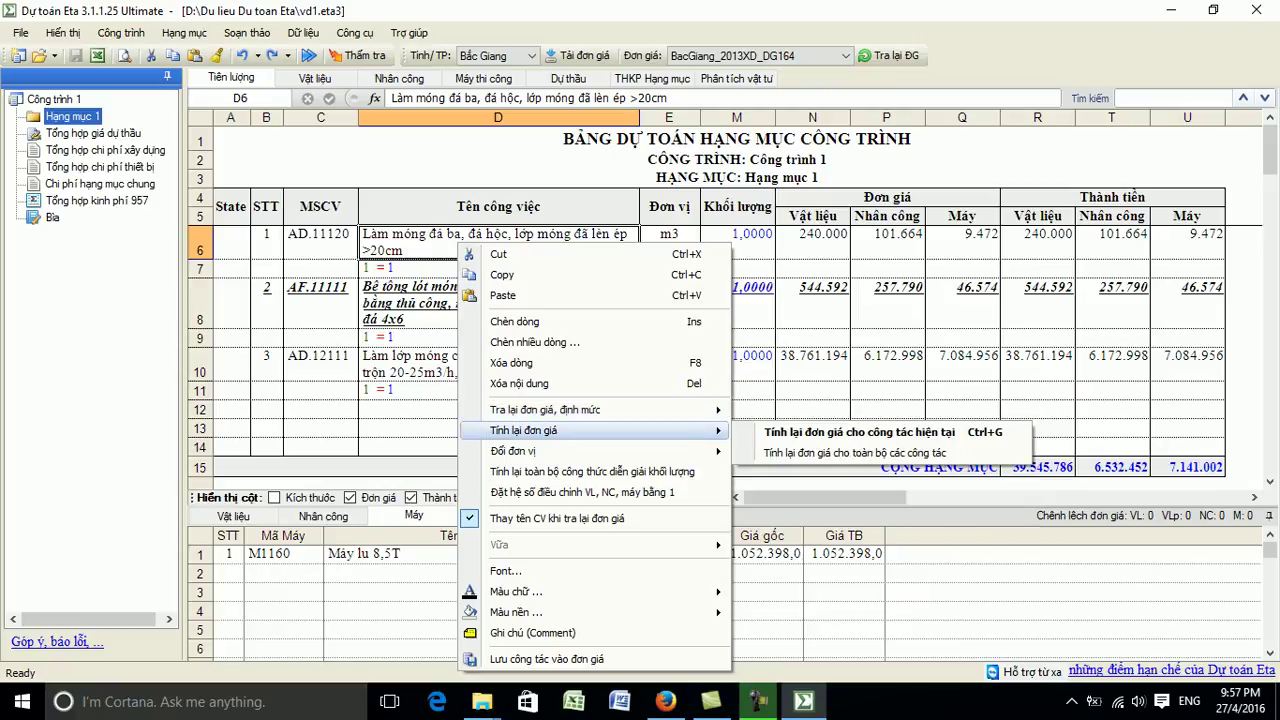
pyautogui.press('Right')
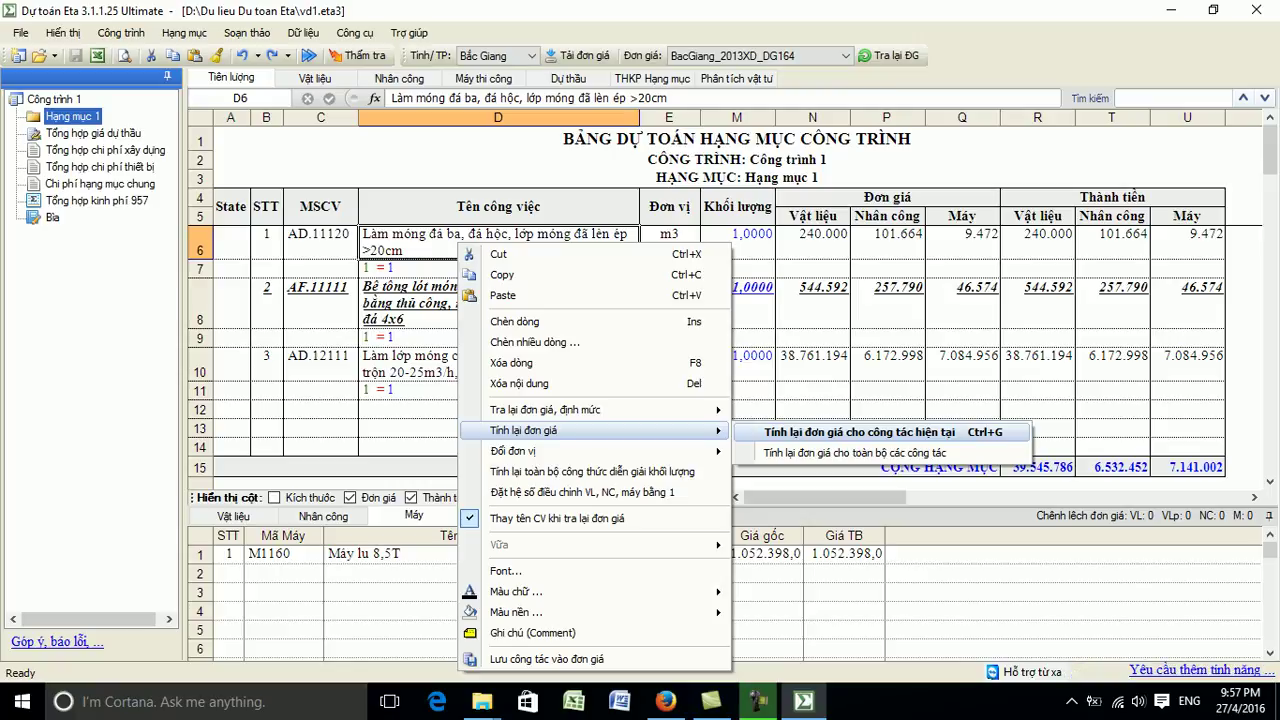
pyautogui.press('Left')
pyautogui.press('Down')
pyautogui.press('Down')
pyautogui.press('Up')
pyautogui.press('Up')
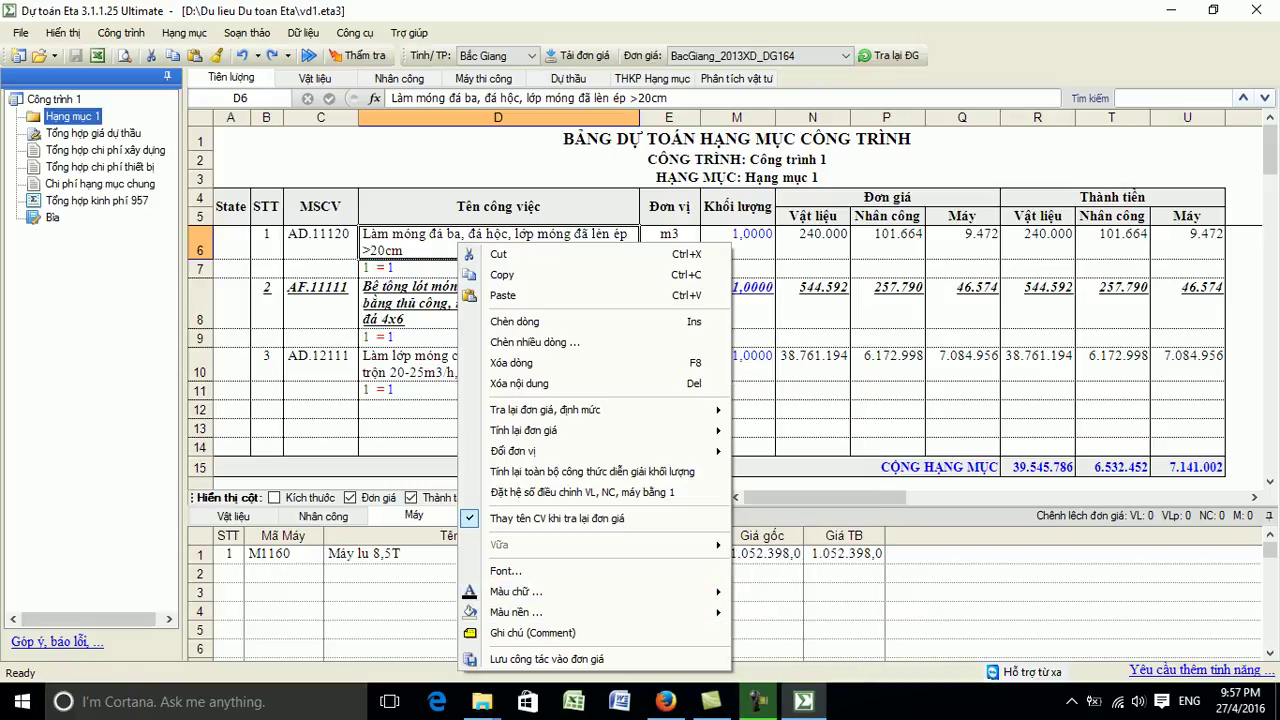
# Examine the commands available for Hạng mục 1 in the project tree, including adding, merging, splitting and renaming.
pyautogui.rightClick(98, 121)
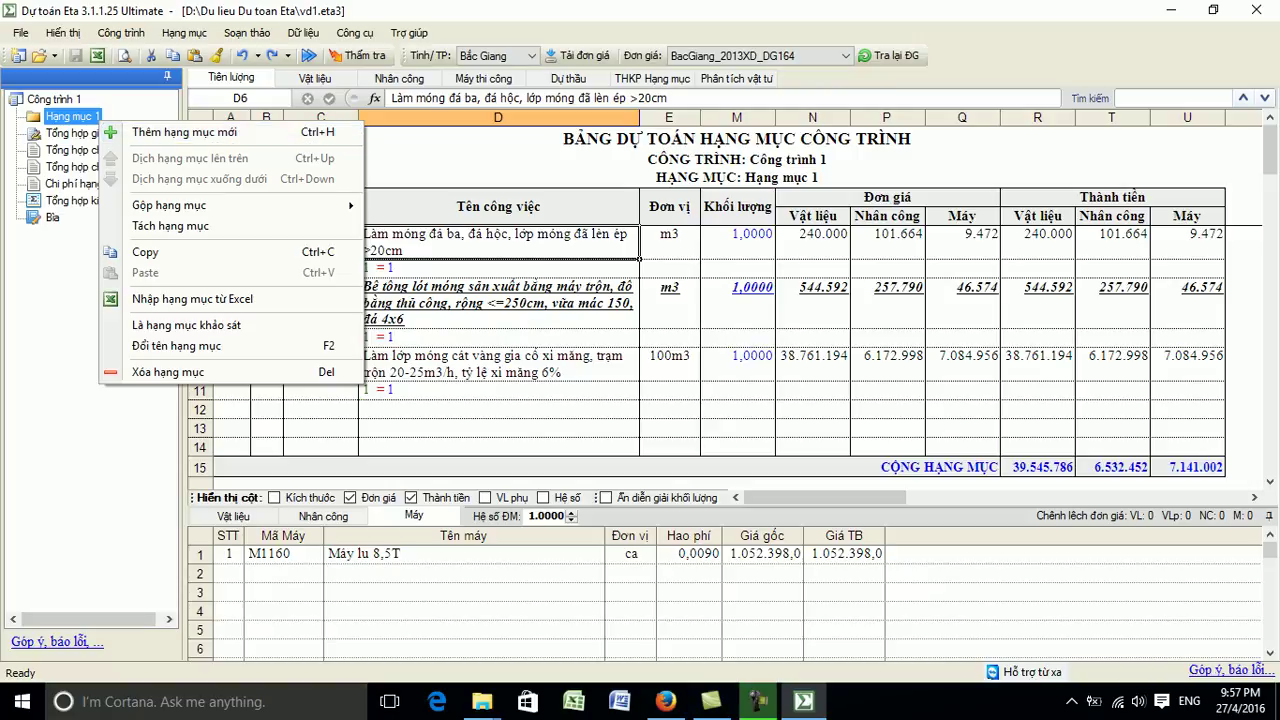
pyautogui.moveTo(200, 206)
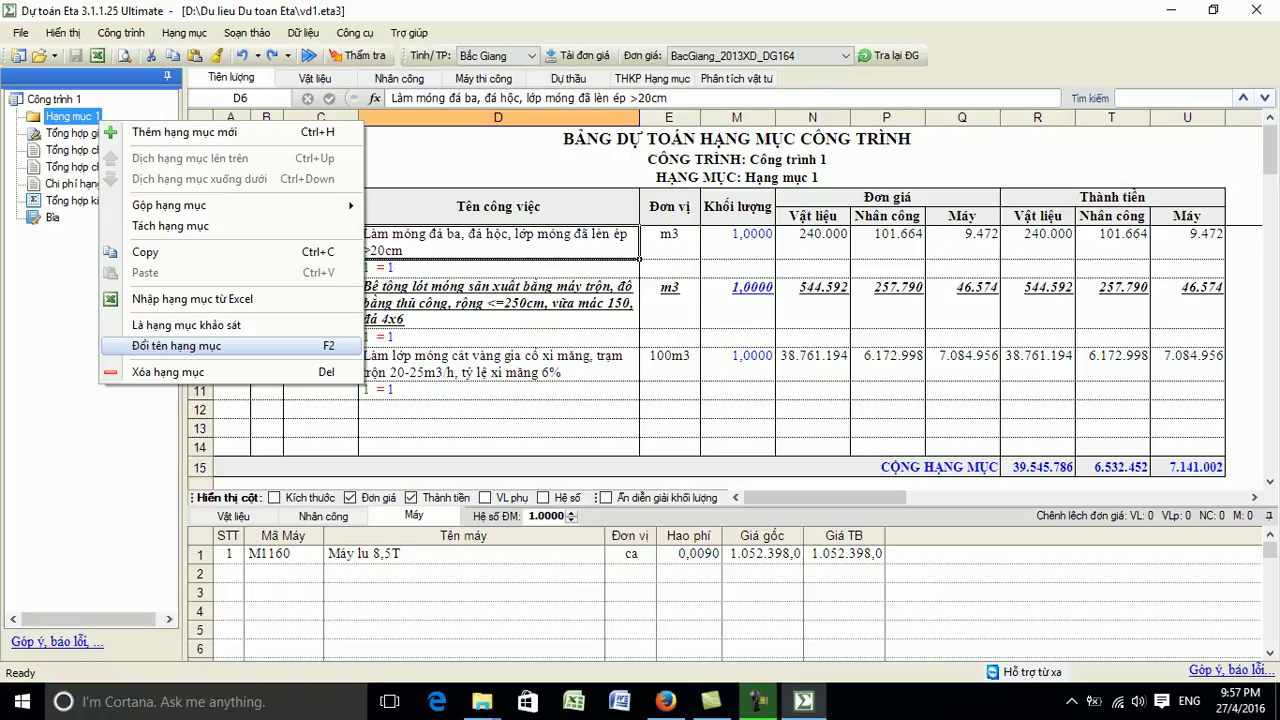
pyautogui.click(498, 303)
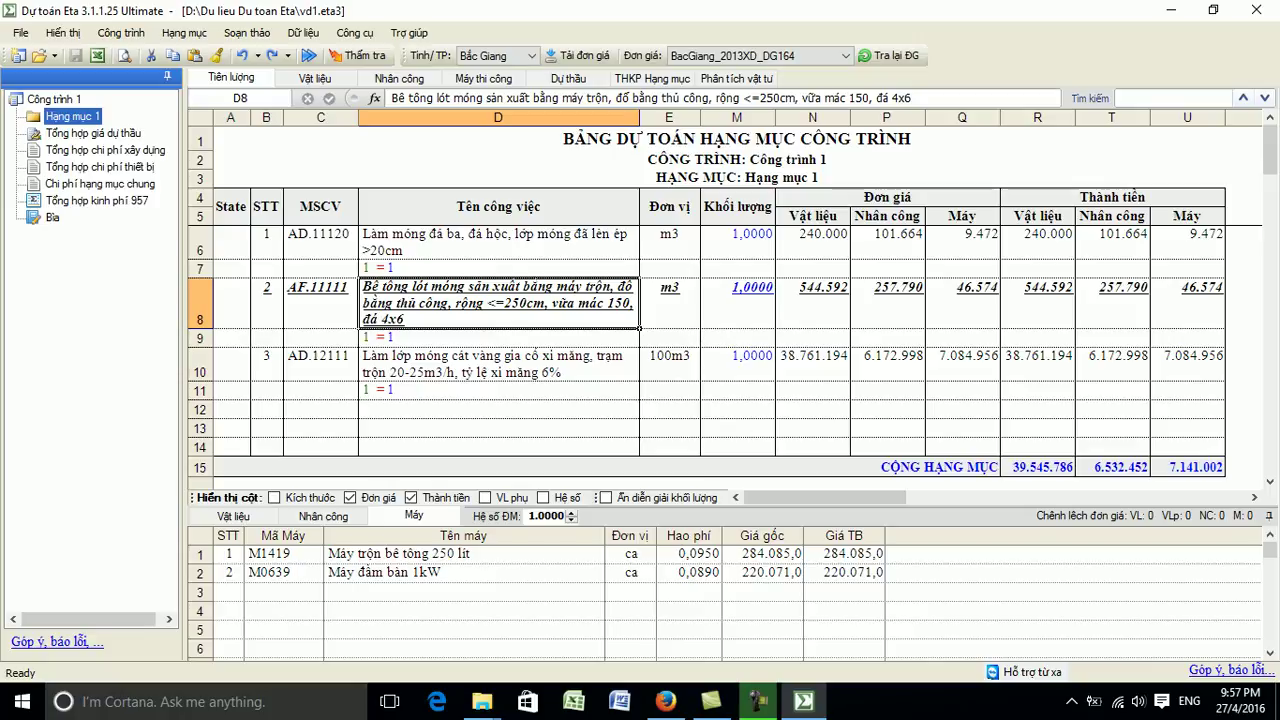
# Preview the printed estimate sheet of Hạng mục 1, then close the preview.
pyautogui.hotkey('ctrl', 'p')
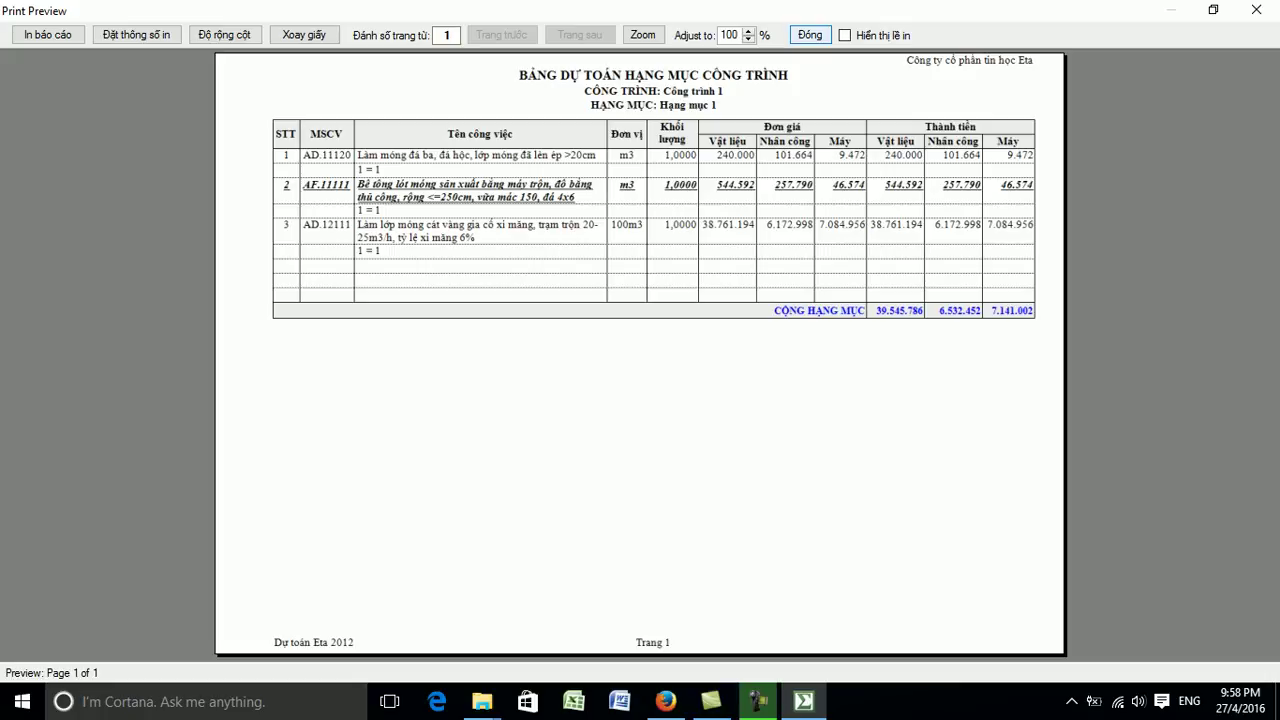
pyautogui.click(810, 35)
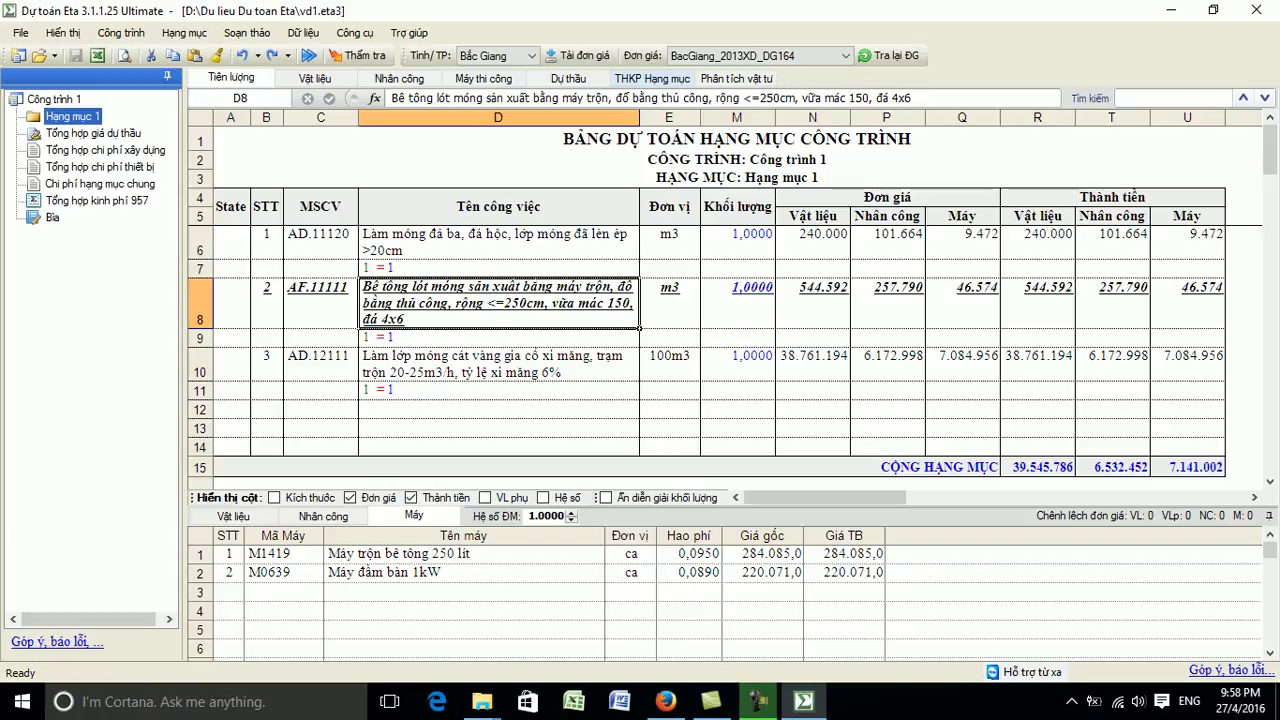
# Trace the material unit price amount in F7 of the THKP Hạng mục sheet to its source, then return to the summary.
pyautogui.click(653, 78)
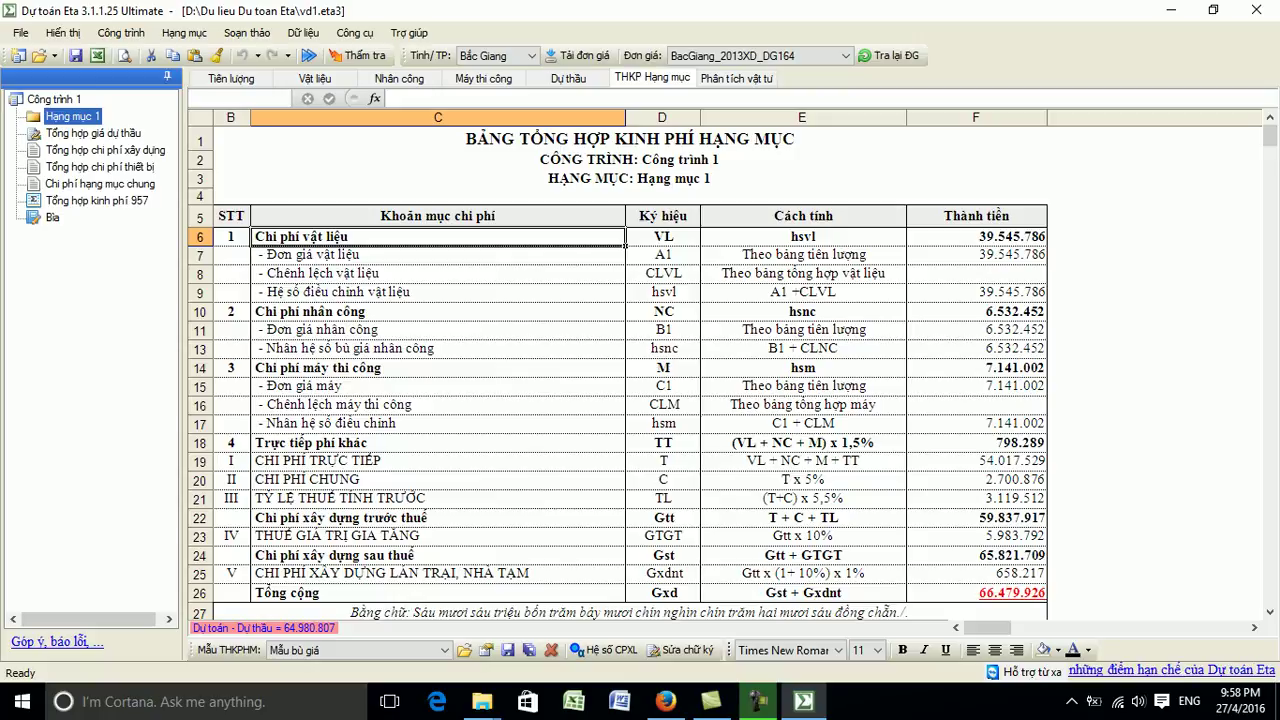
pyautogui.click(976, 255)
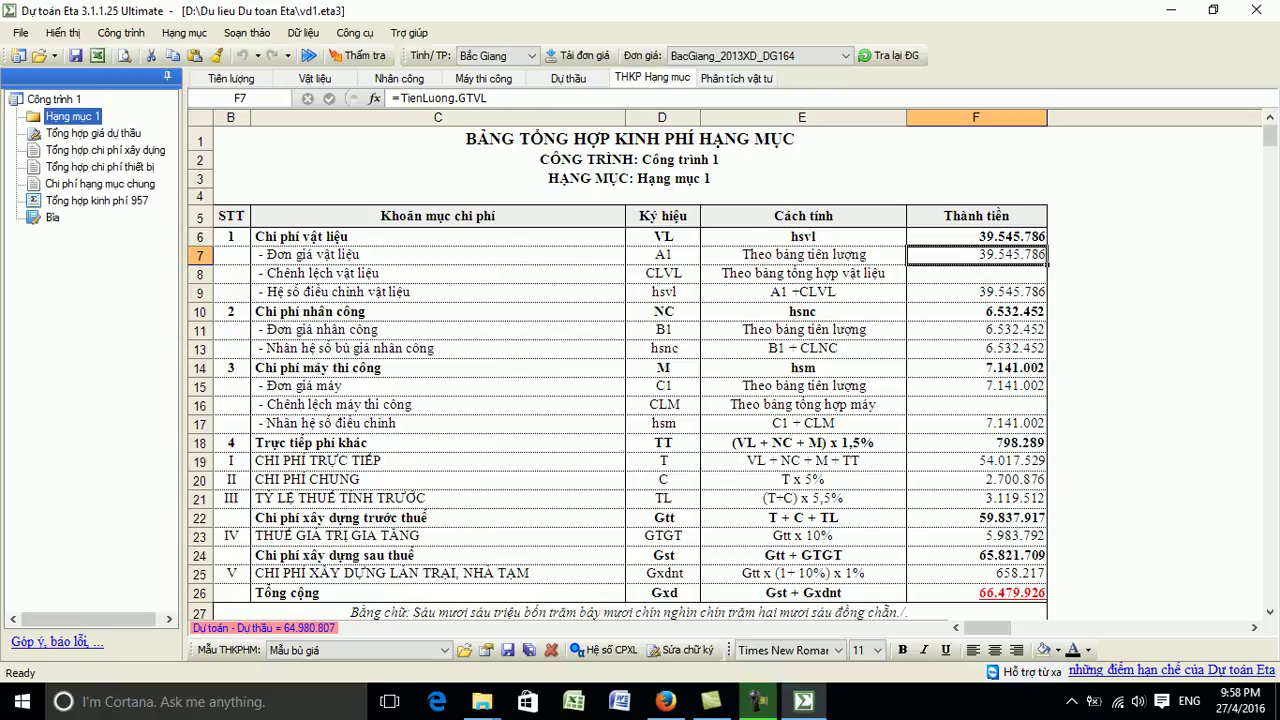
pyautogui.doubleClick(976, 255)
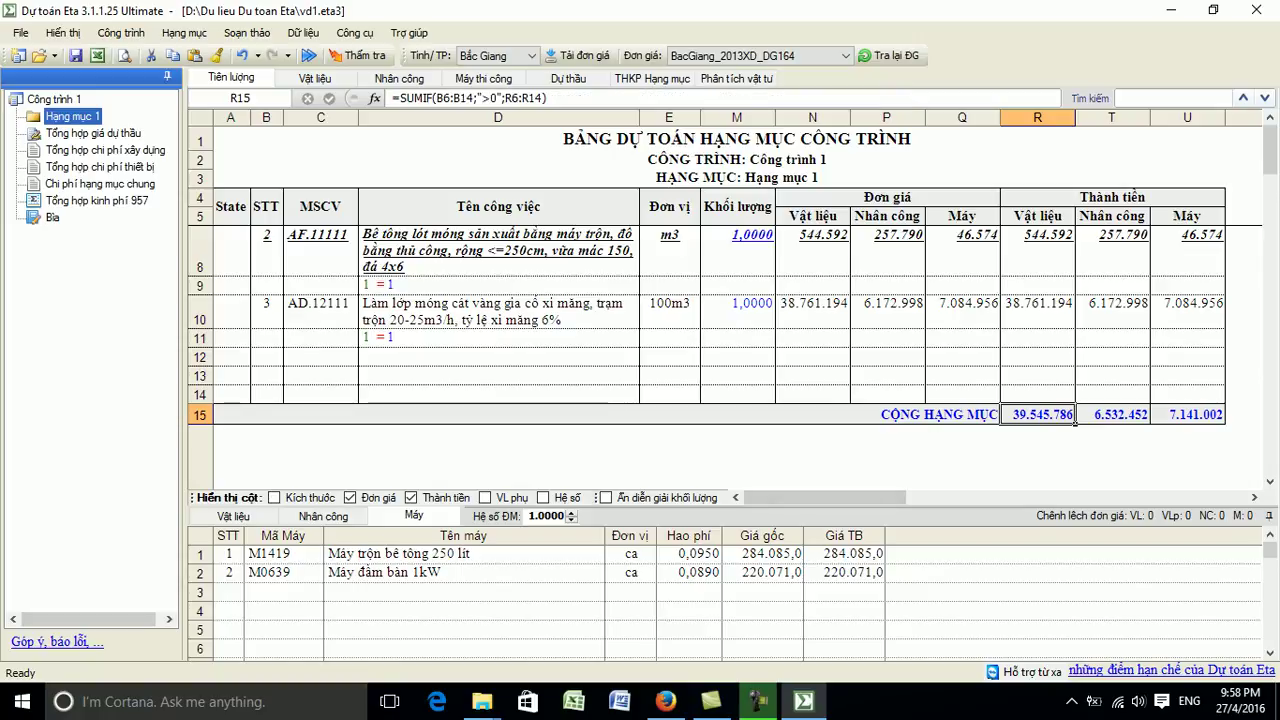
pyautogui.click(652, 78)
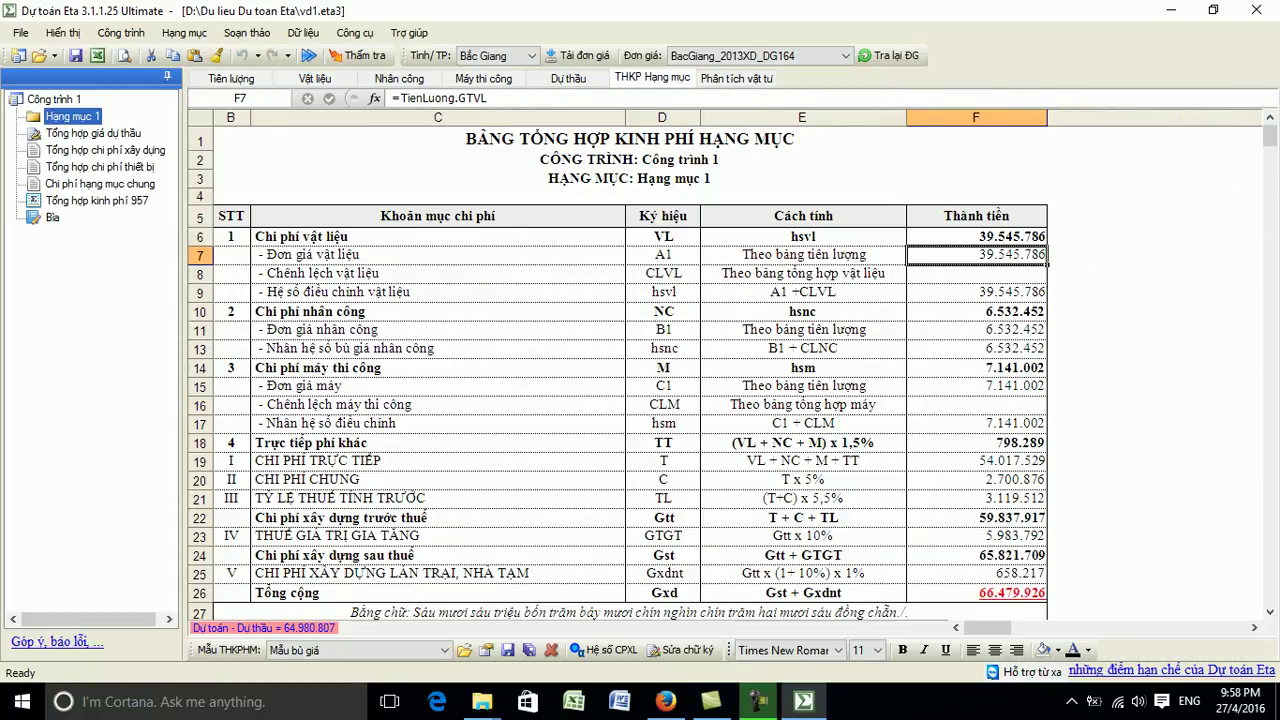
# Compare the material amount in F7 of THKP Hạng mục with its source total in Tiên lượng, ending on the summary.
pyautogui.moveTo(420, 255); pyautogui.dragTo(960, 255)
pyautogui.click(976, 255)
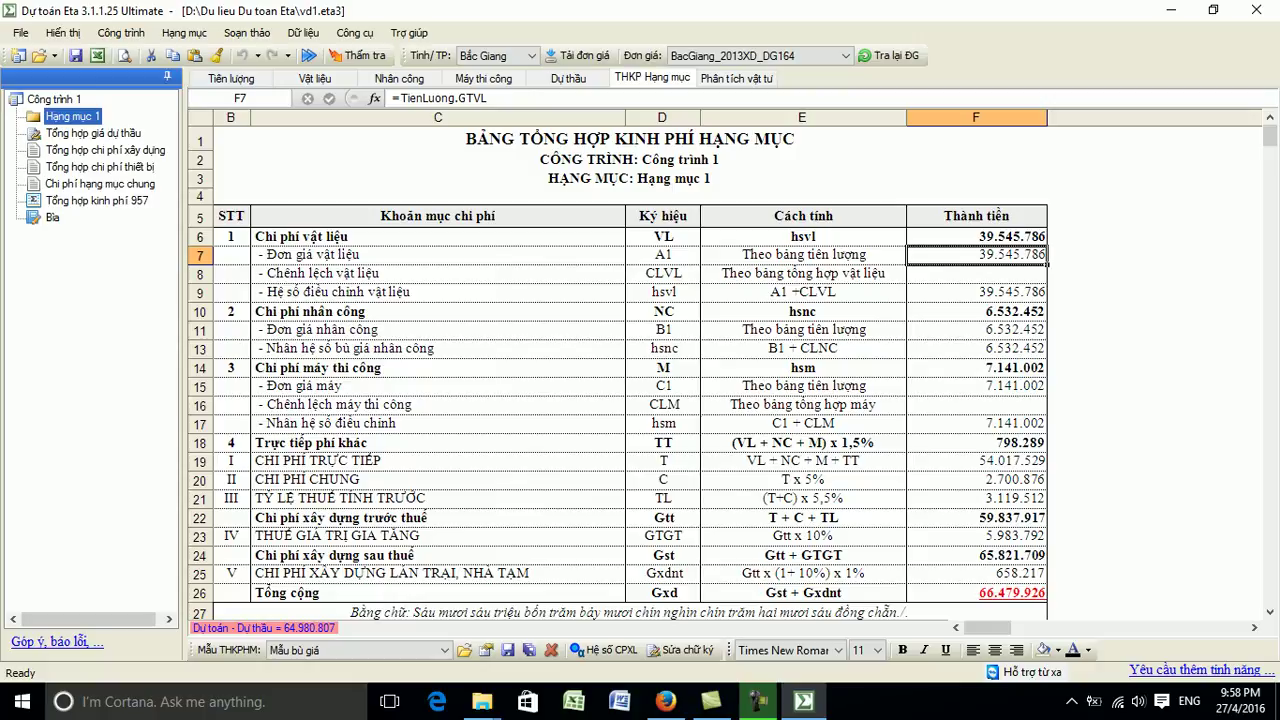
pyautogui.click(238, 78)
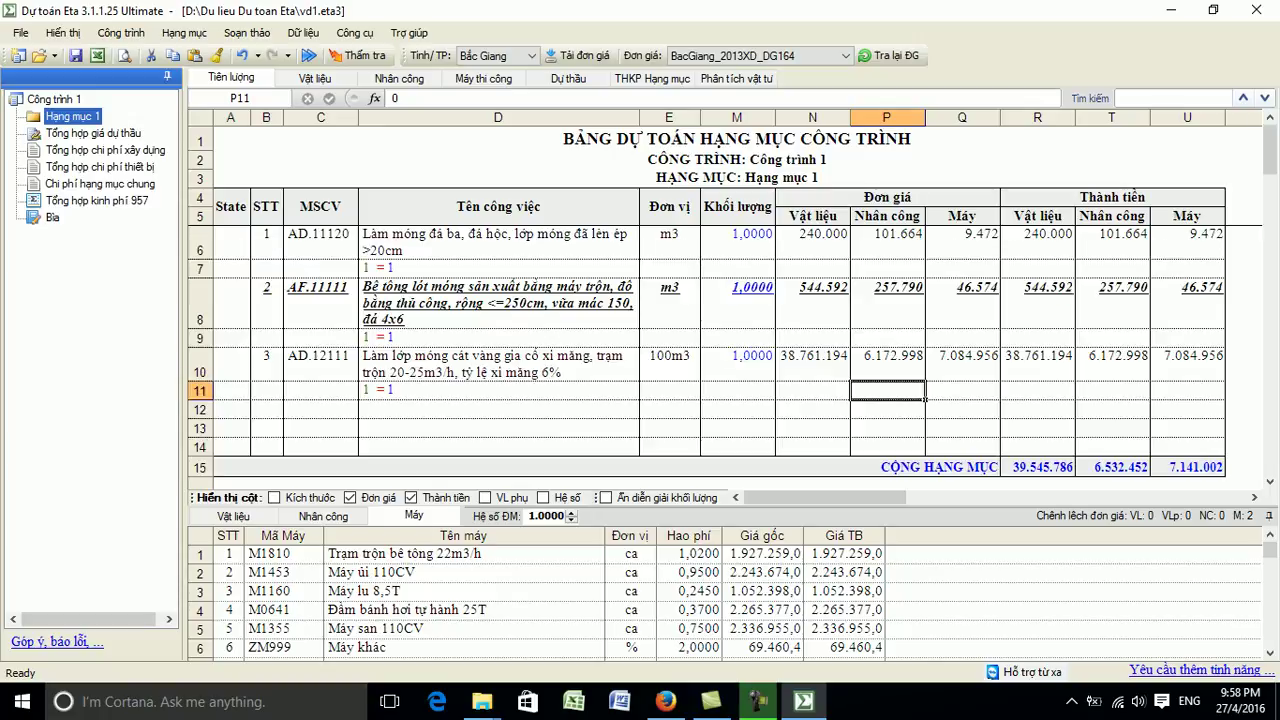
pyautogui.click(648, 79)
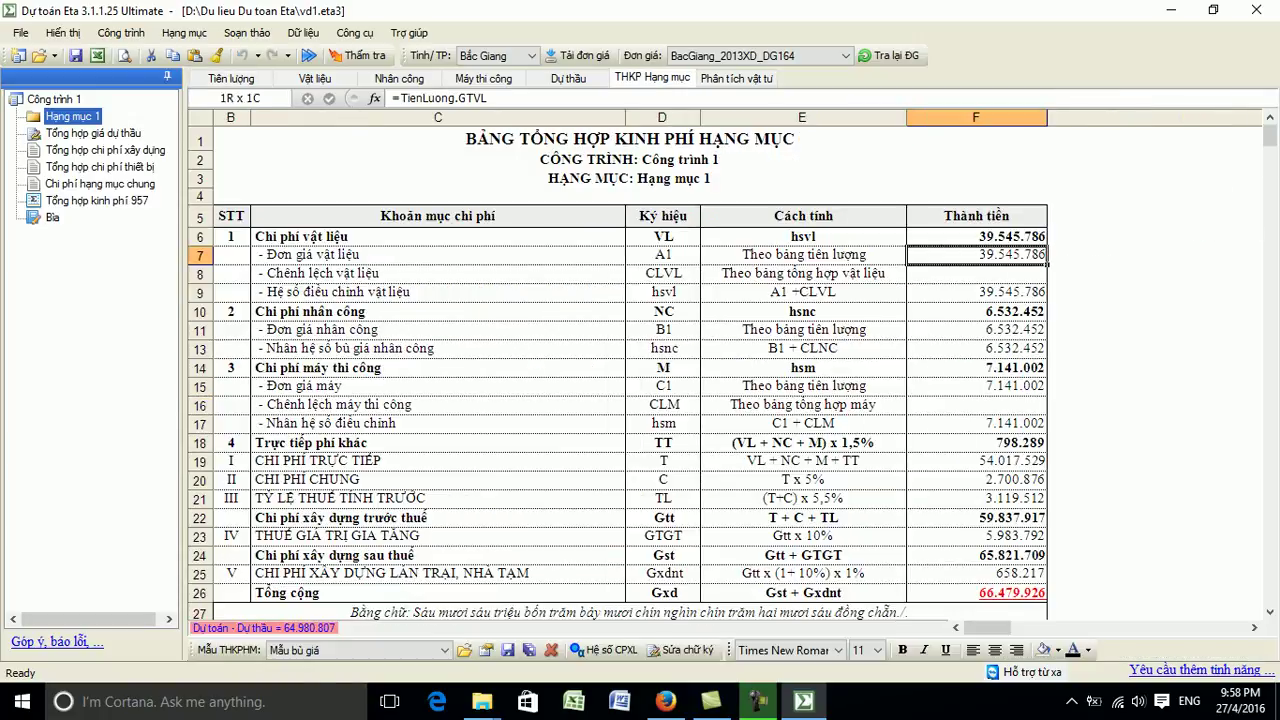
pyautogui.click(232, 78)
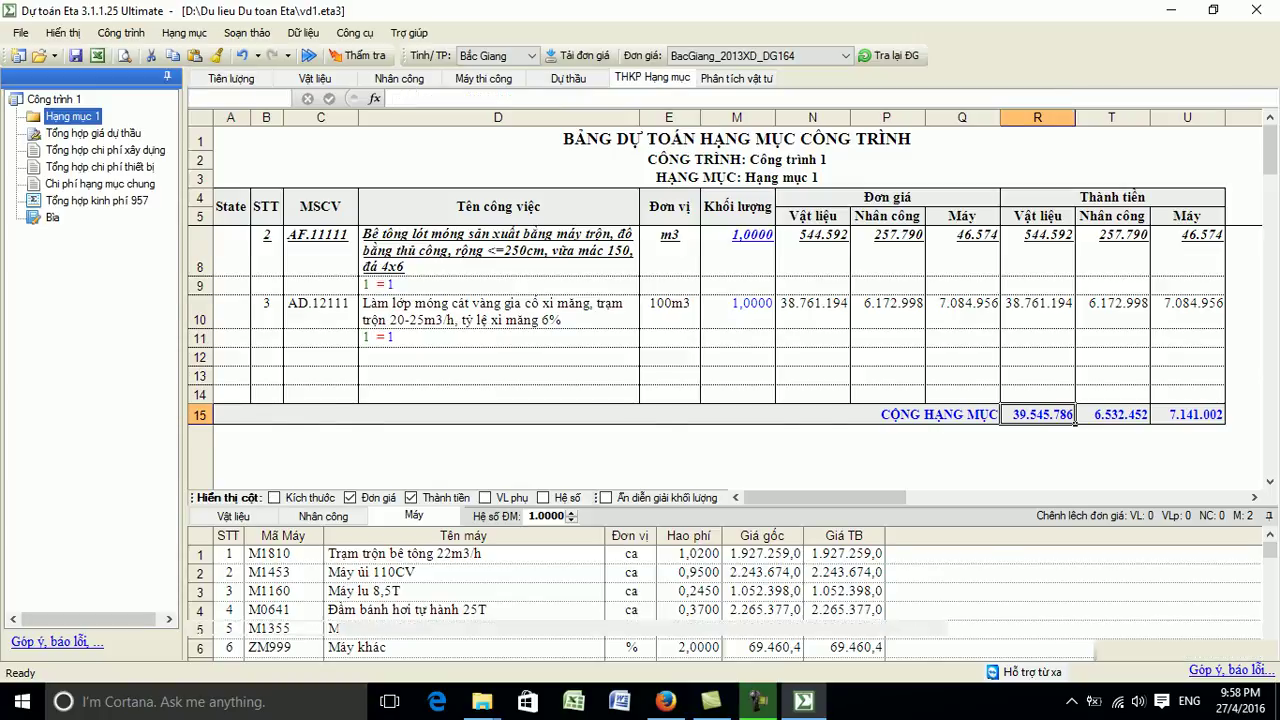
pyautogui.hotkey('ctrl', ']')
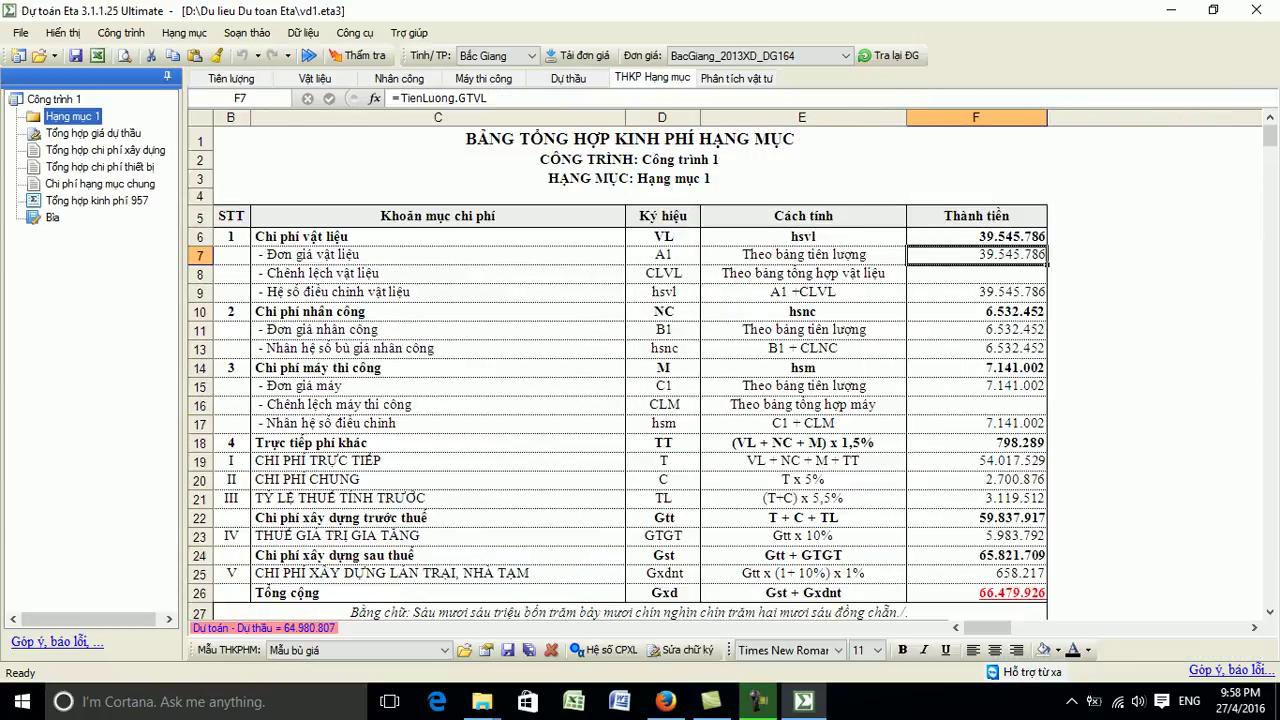
# Trace the labor unit price amount in F11 to its source total in Tiên lượng and view the work items there.
pyautogui.click(976, 330)
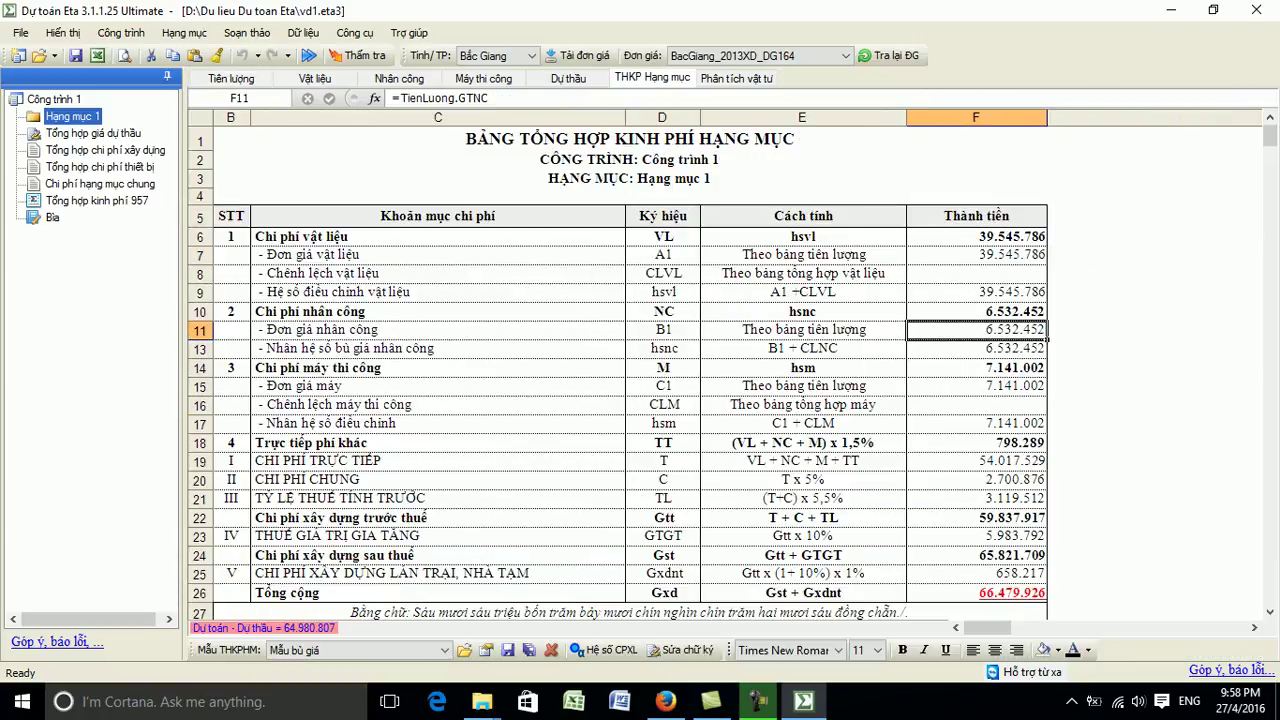
pyautogui.hotkey('ctrl', '[')
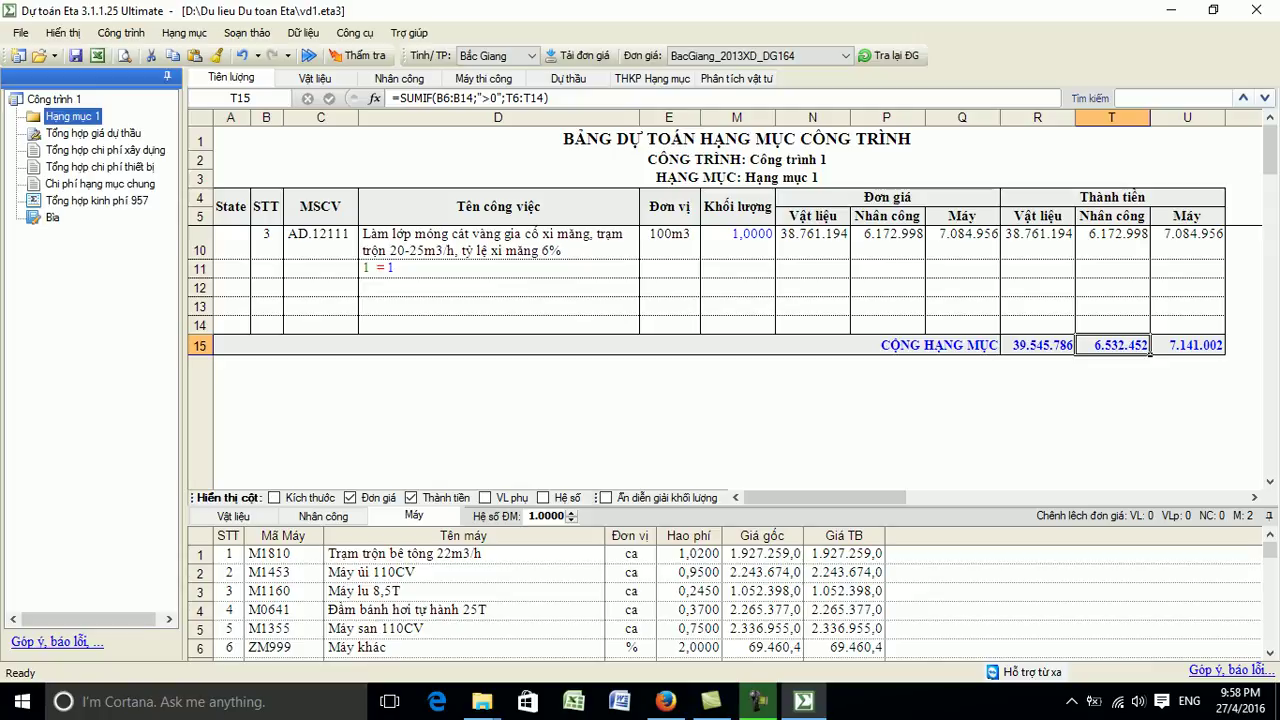
pyautogui.click(498, 243)
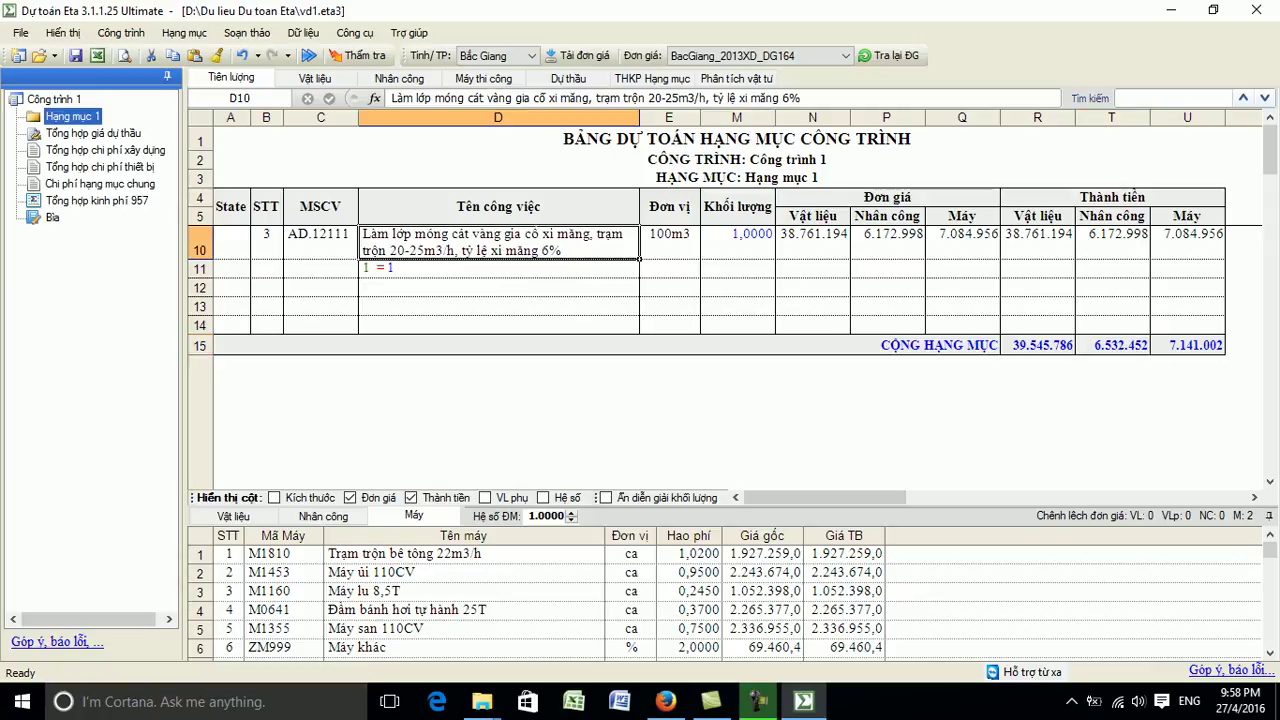
pyautogui.scroll(-1, 706, 350)
pyautogui.scroll(3, 706, 350)
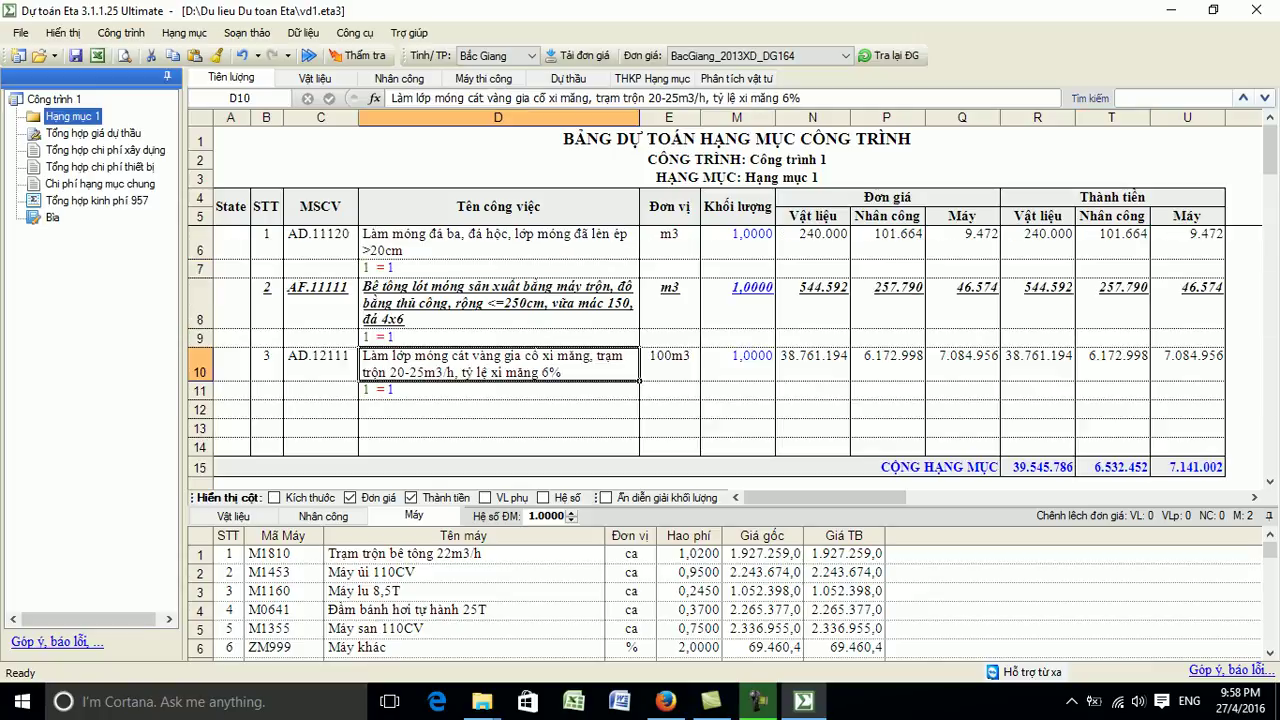
# Examine the unit price recalculation and unit conversion commands available for work item AF.11111.
pyautogui.click(498, 303)
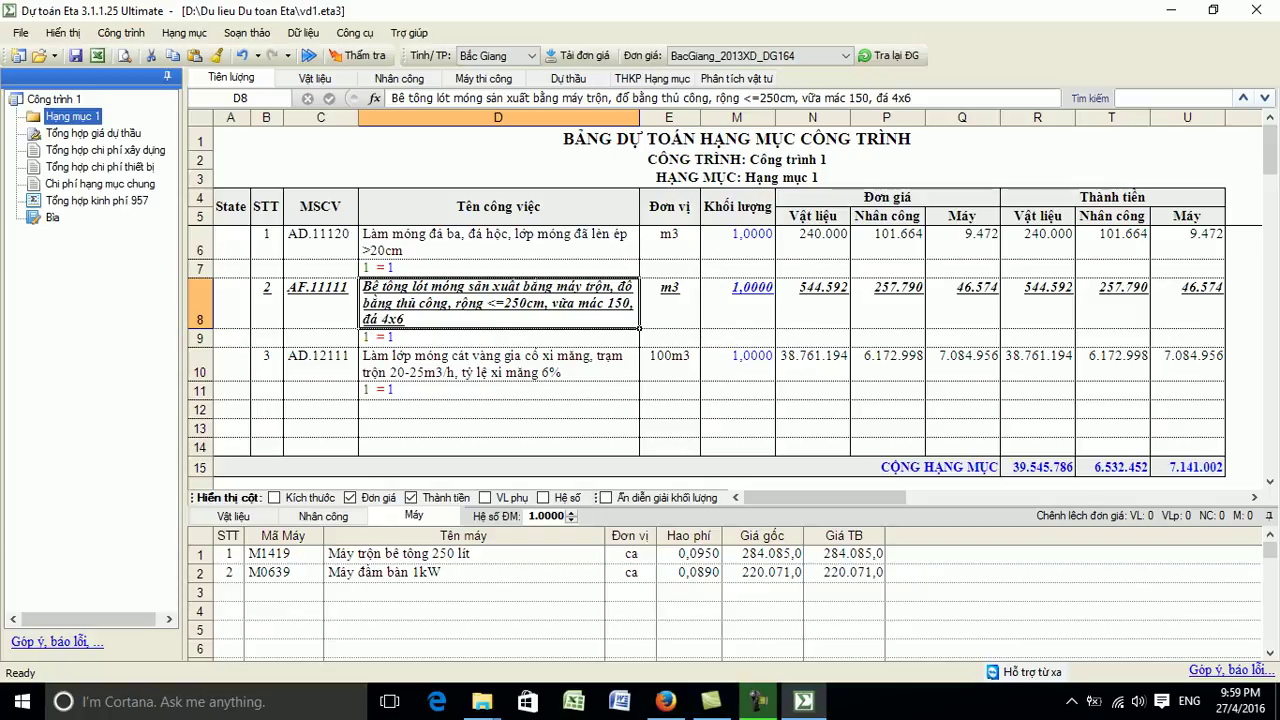
pyautogui.rightClick(479, 300)
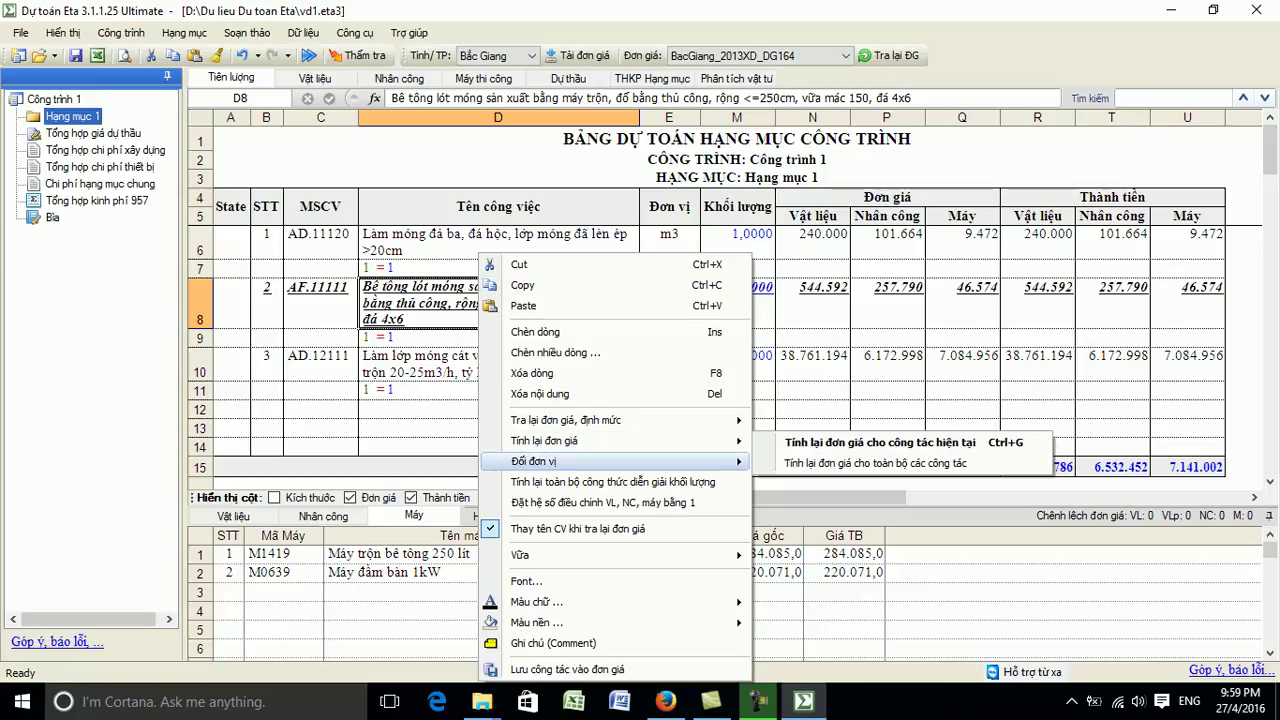
pyautogui.moveTo(600, 461)
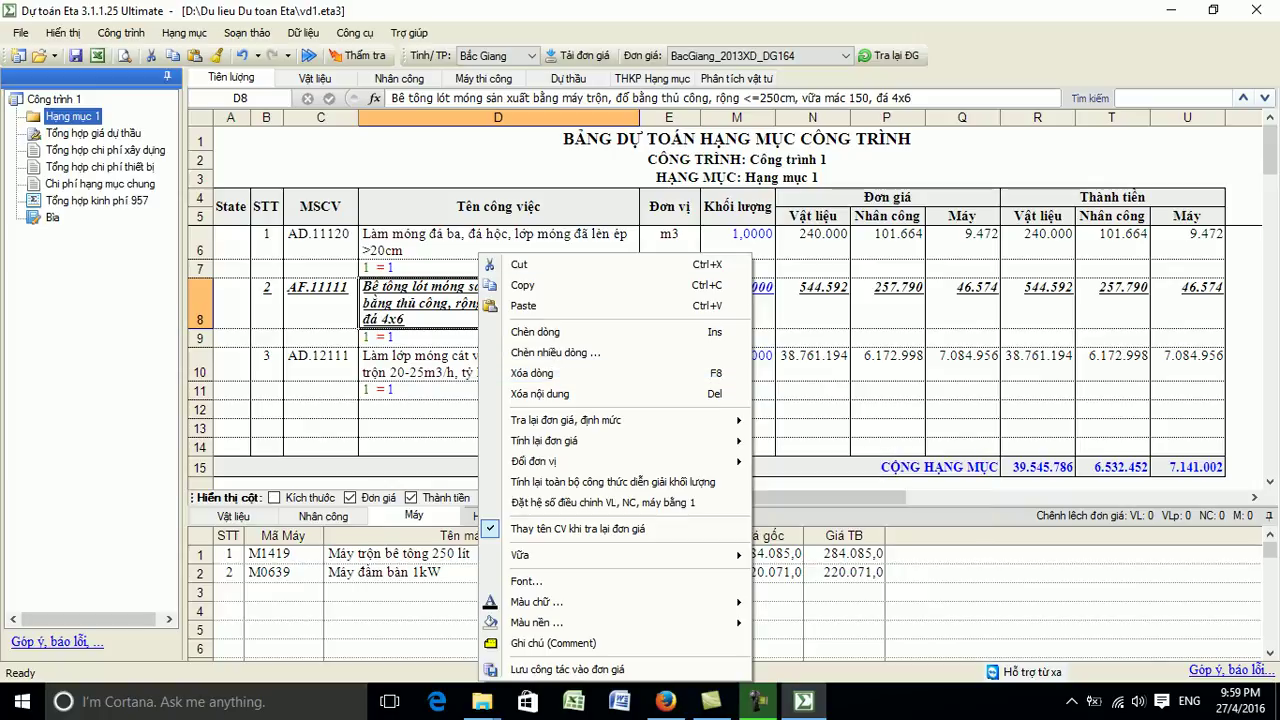
pyautogui.click(520, 242)
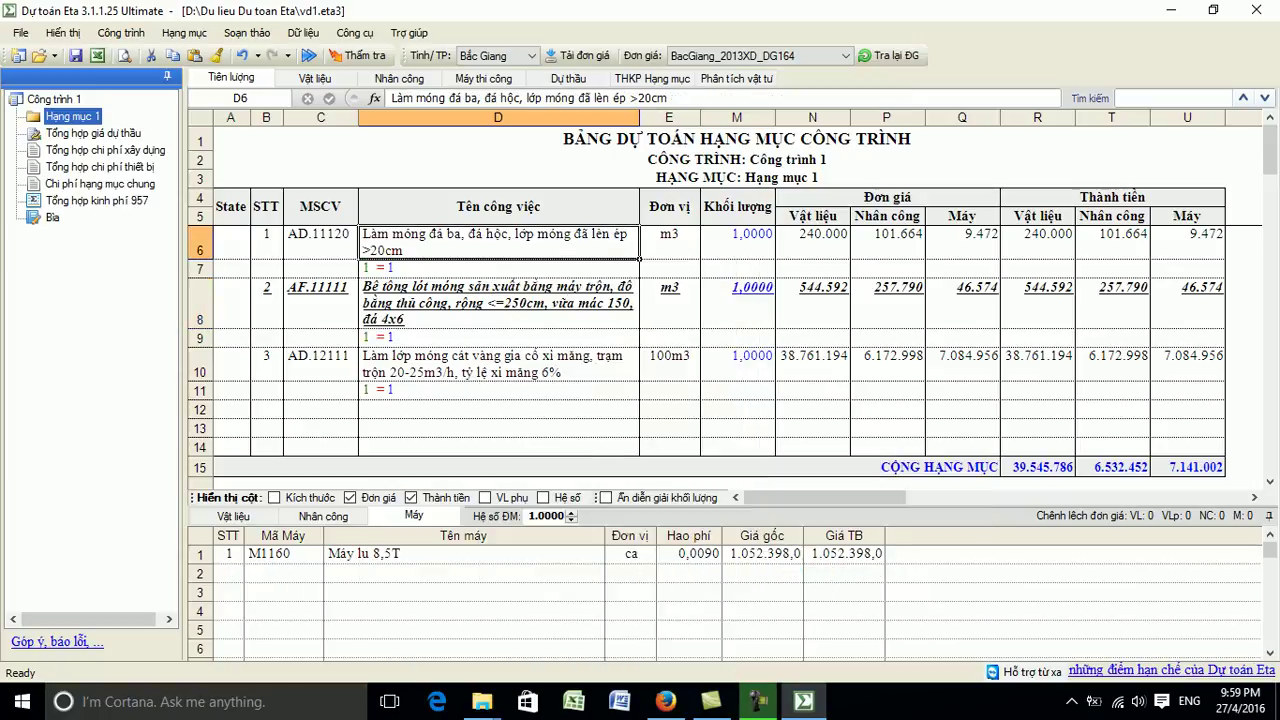